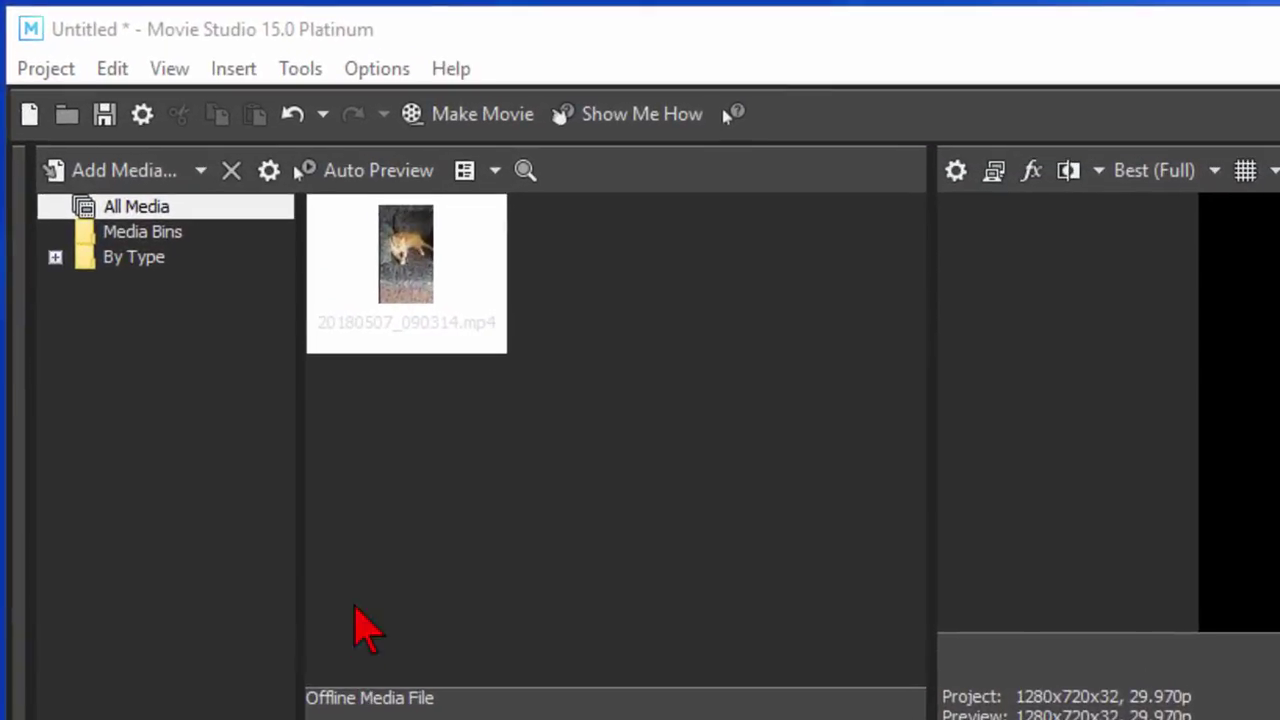
- Check the project properties (1280x720, 29.970 fps) and close them without changes
left_click(46, 68)
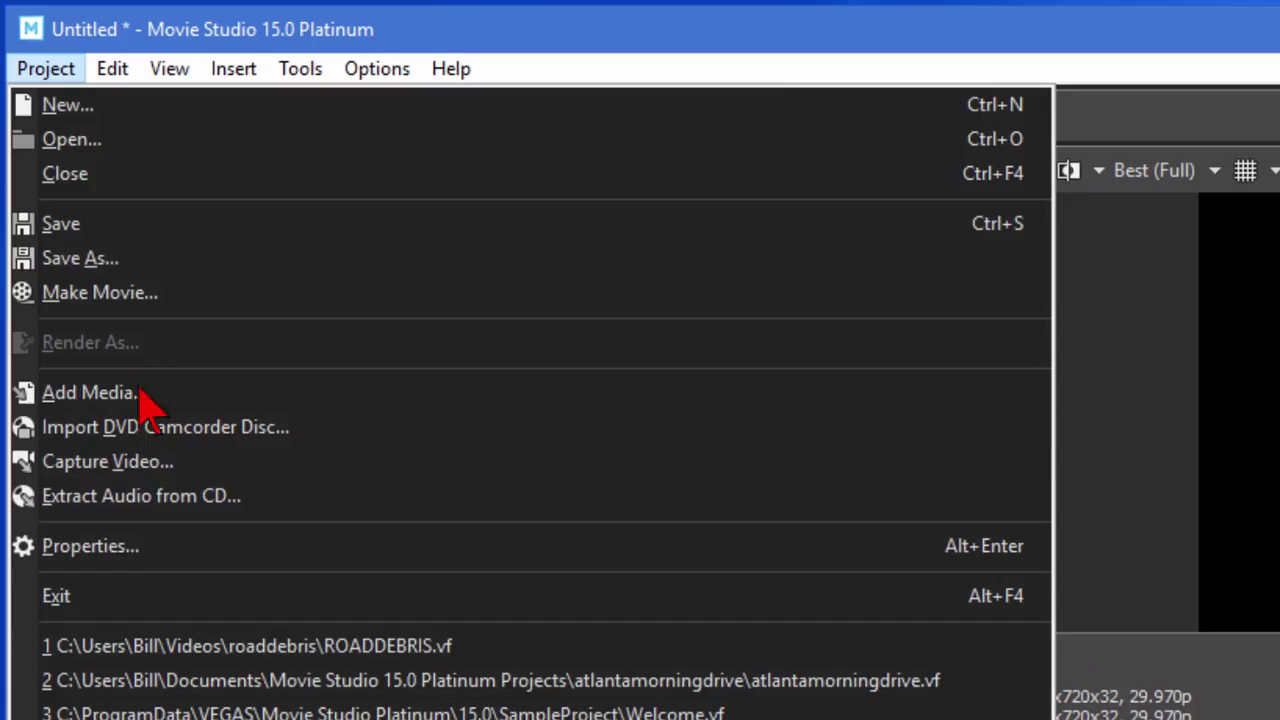
left_click(152, 553)
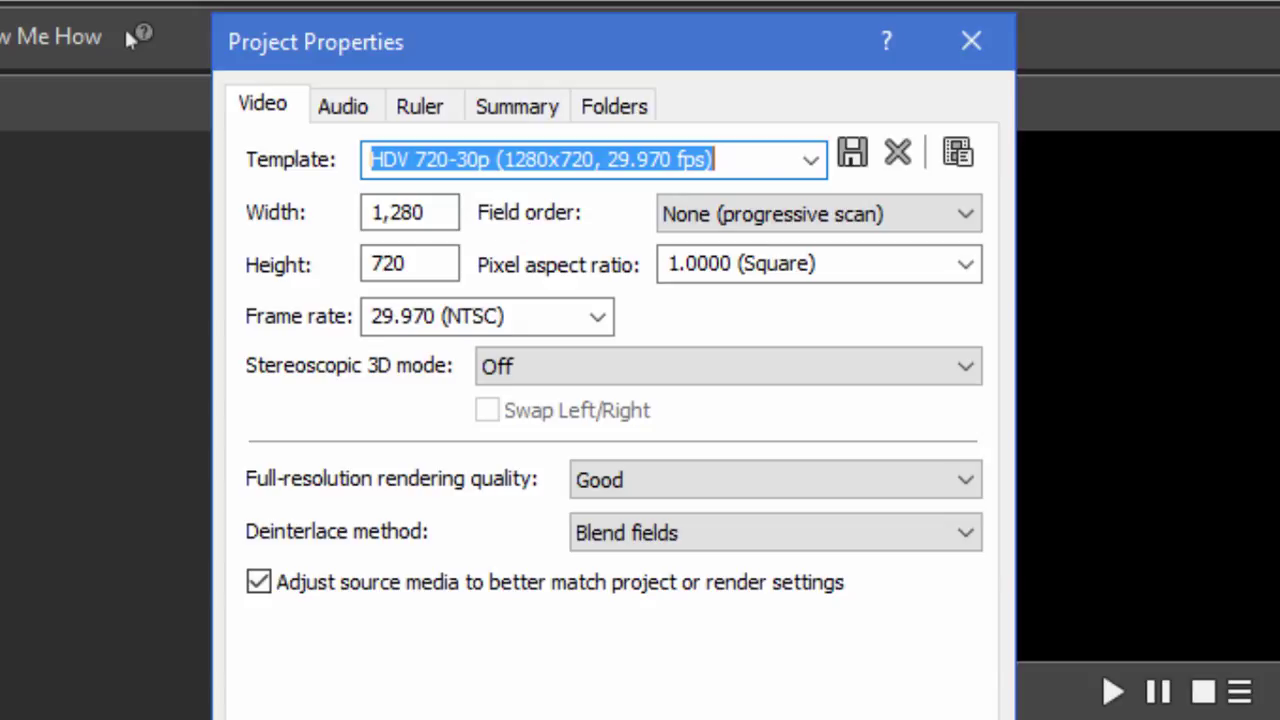
key("Return")
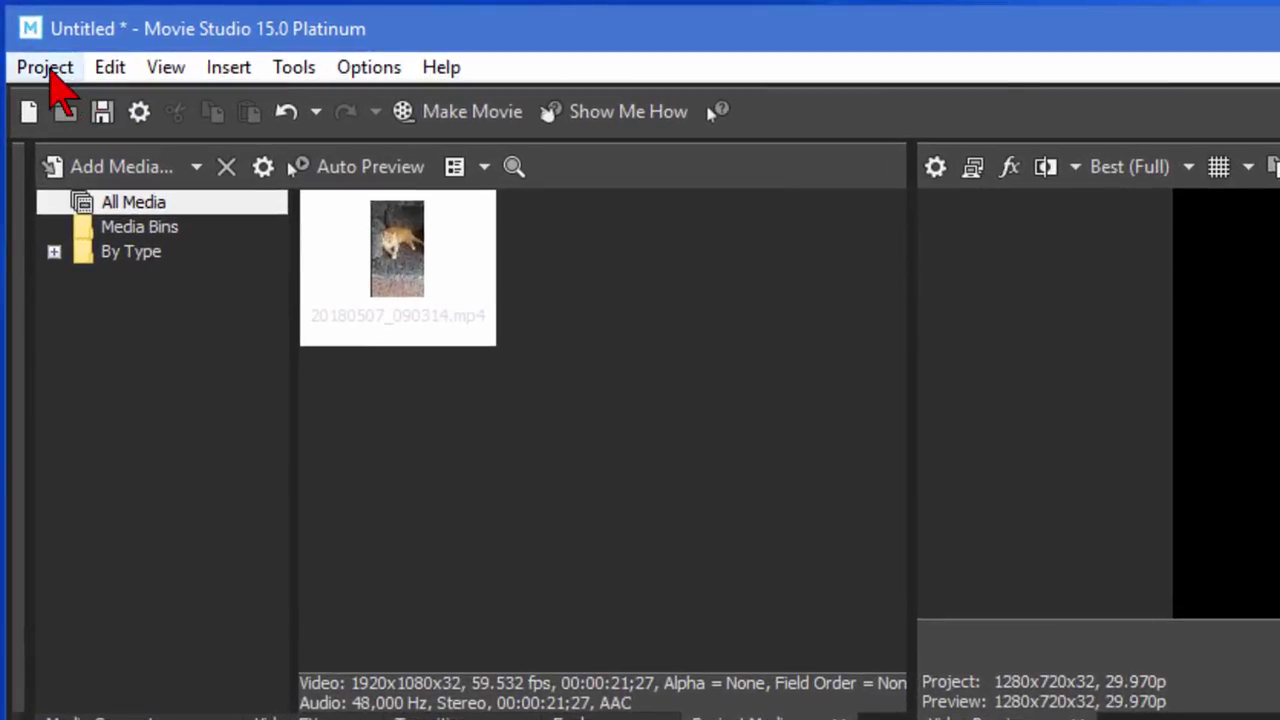
left_click(27, 40)
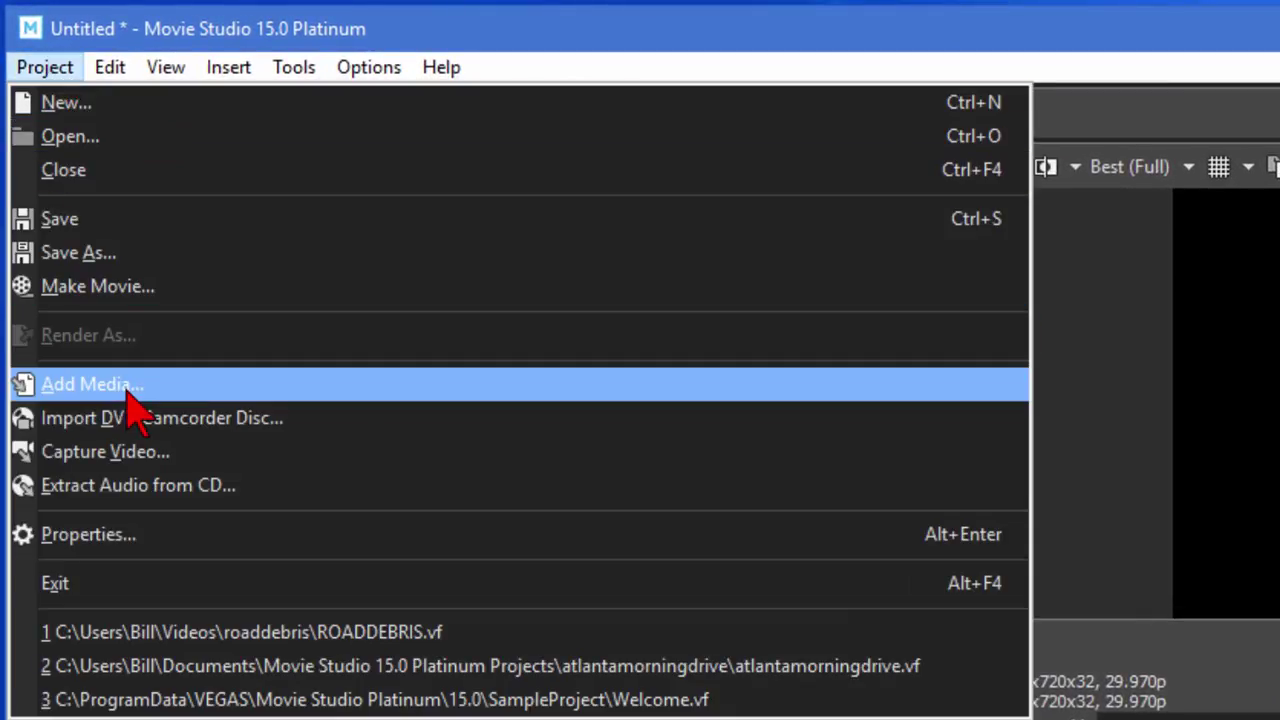
left_click(882, 66)
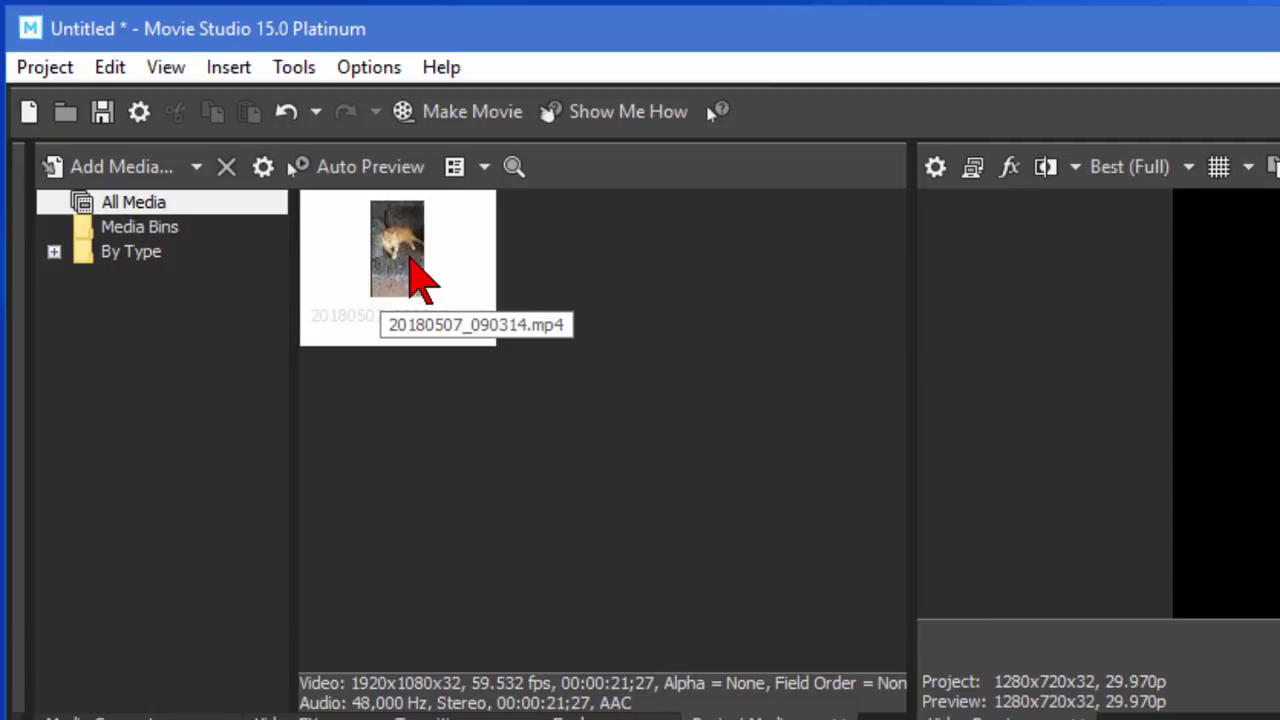
- Drop the 20180507_090314 cat clip onto video track 2, keeping the 1280x720 project settings
left_click_drag(418, 283, 439, 719)
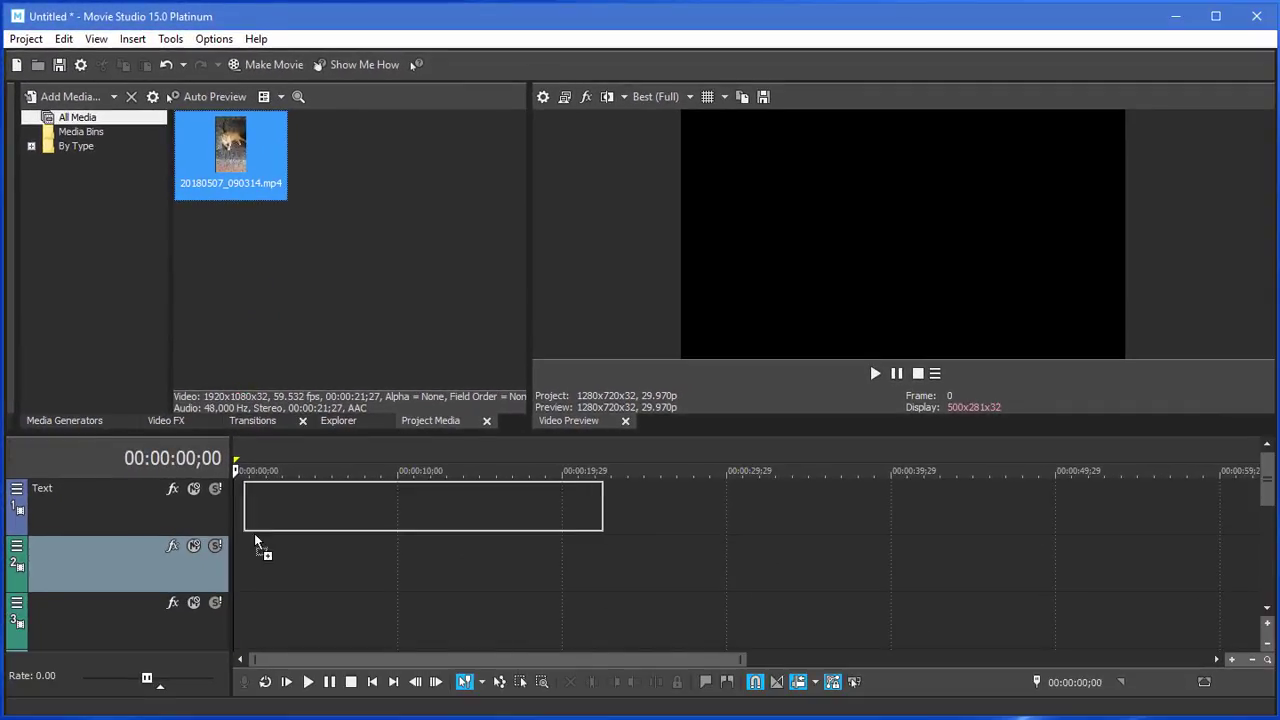
left_click_drag(255, 541, 258, 545)
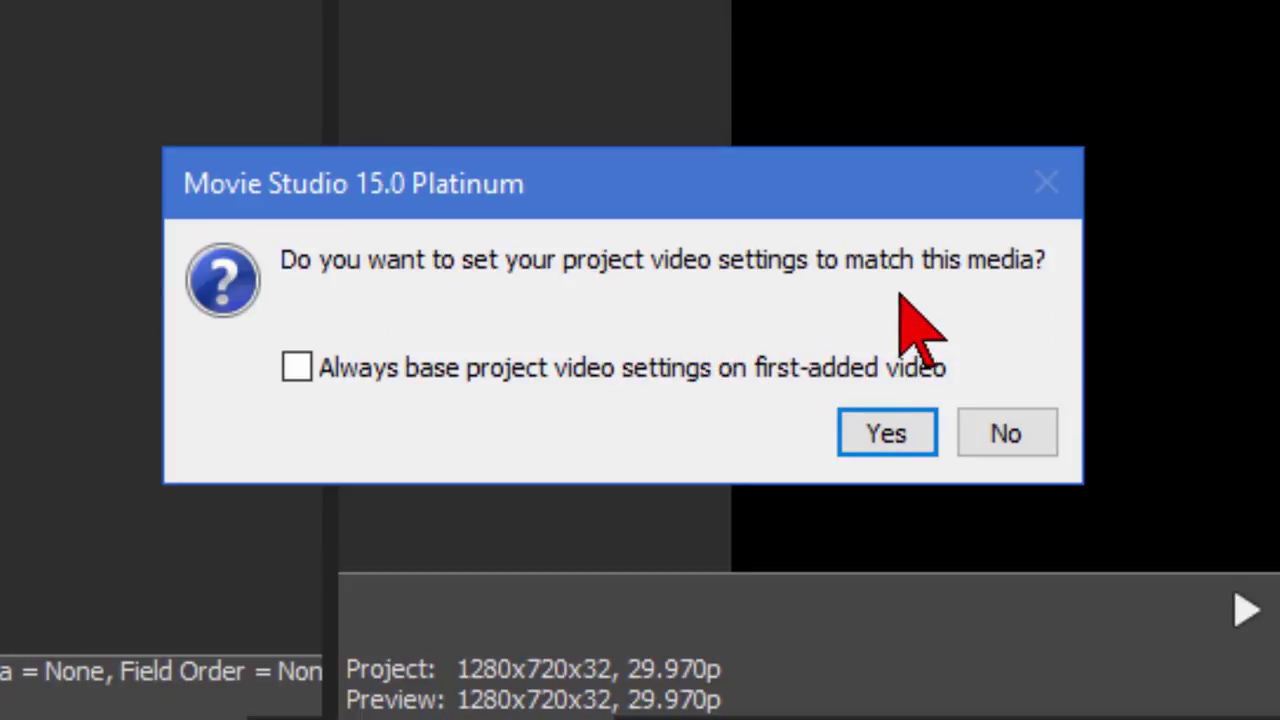
left_click(990, 428)
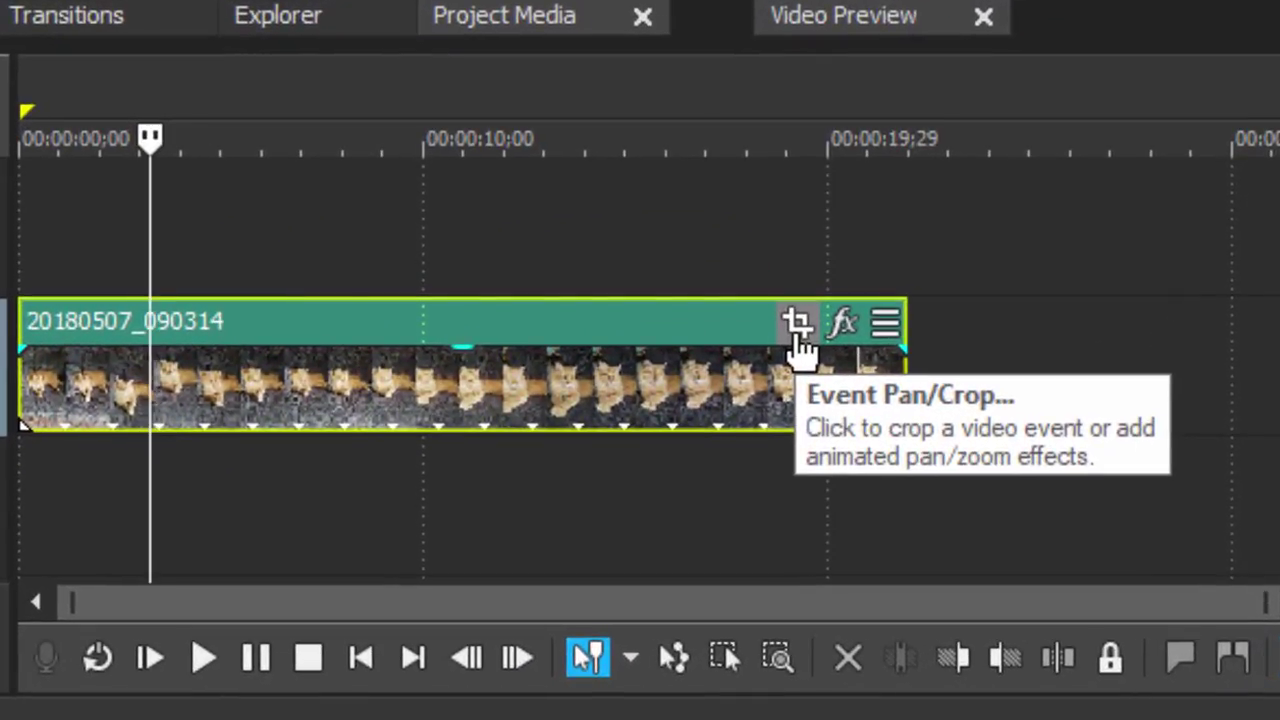
- Set the cat clip's Event Pan/Crop to Match Output Aspect so it fills the 1280x720 frame
left_click(798, 328)
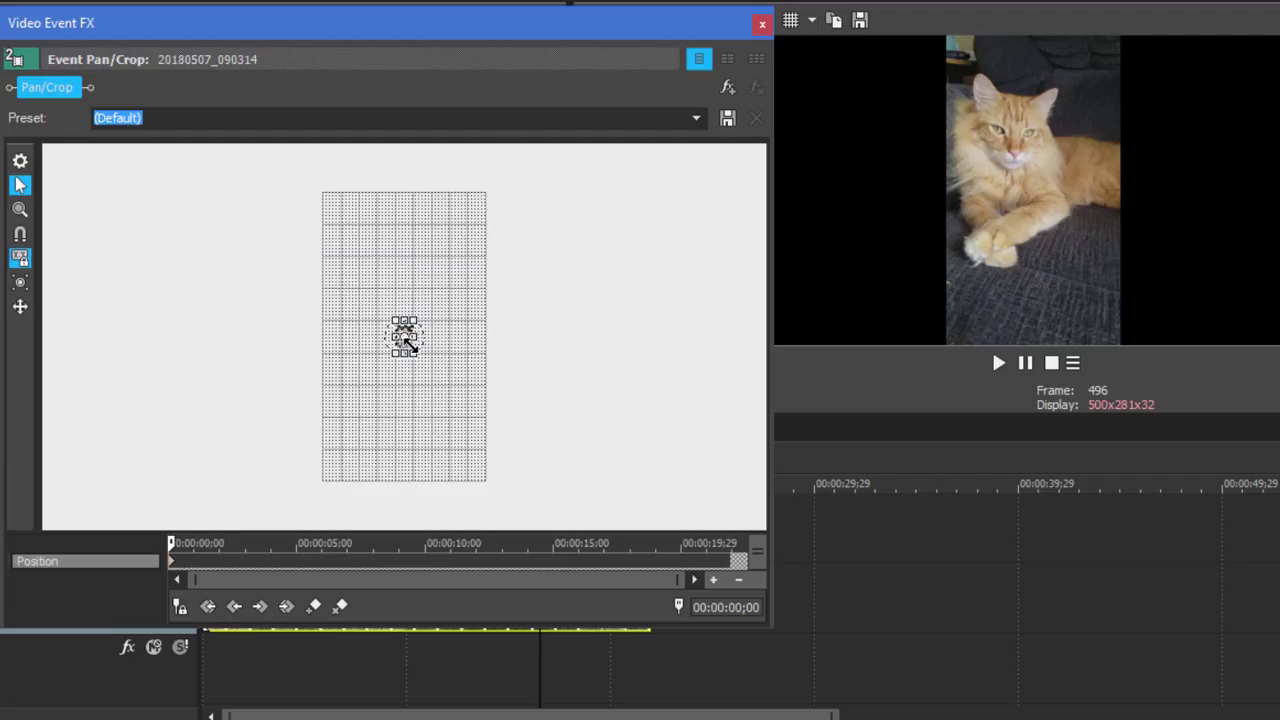
right_click(404, 345)
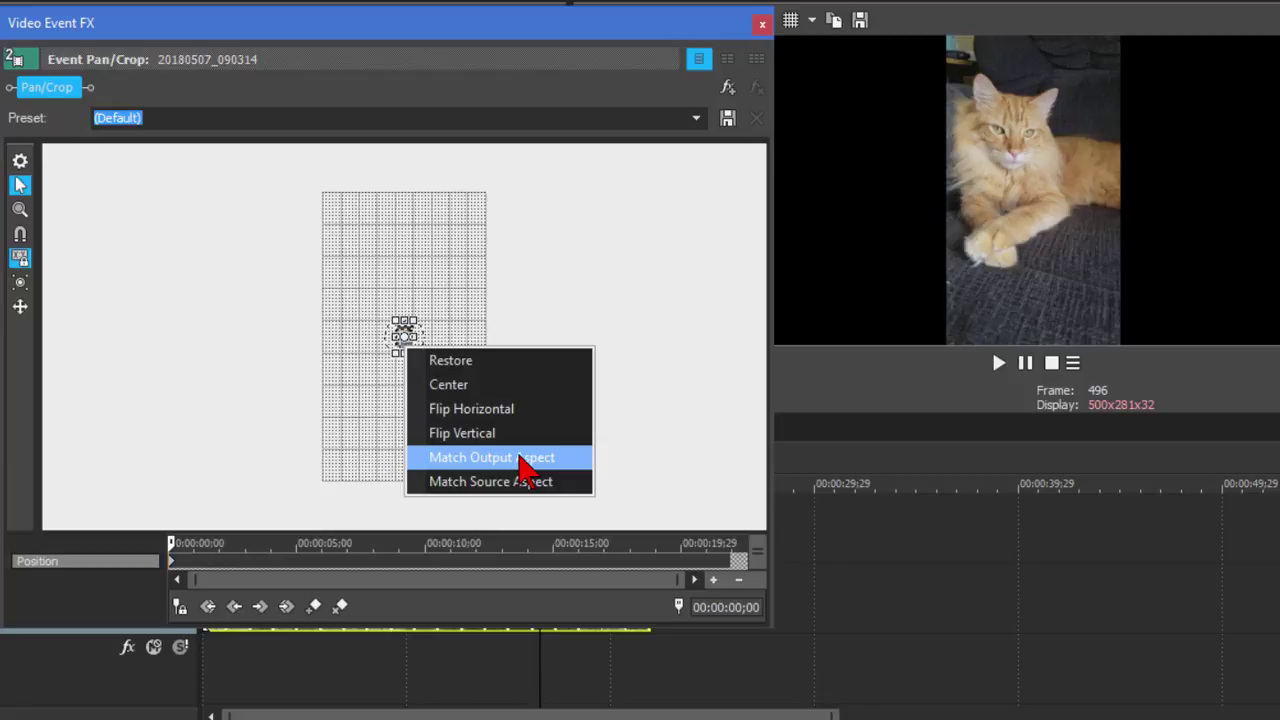
left_click(522, 462)
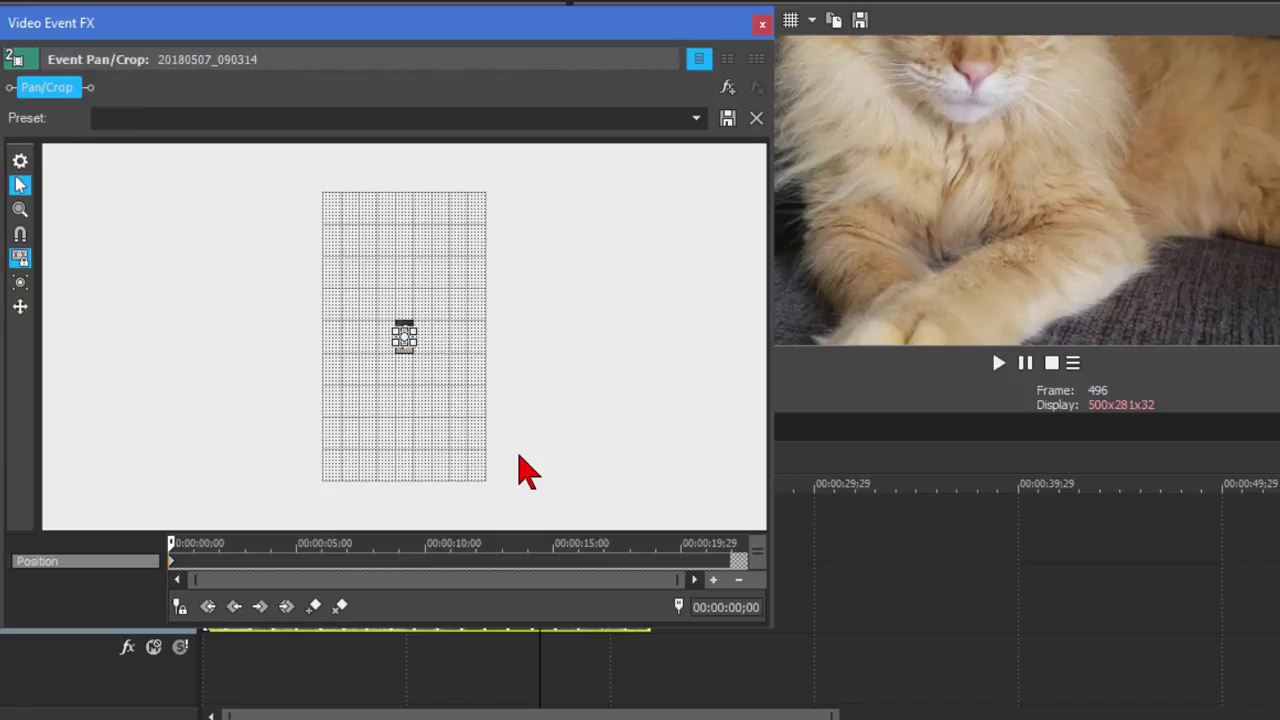
- Zoom the Pan/Crop canvas and shift the widescreen crop frame up over the cat's face
left_click_drag(666, 34, 556, 27)
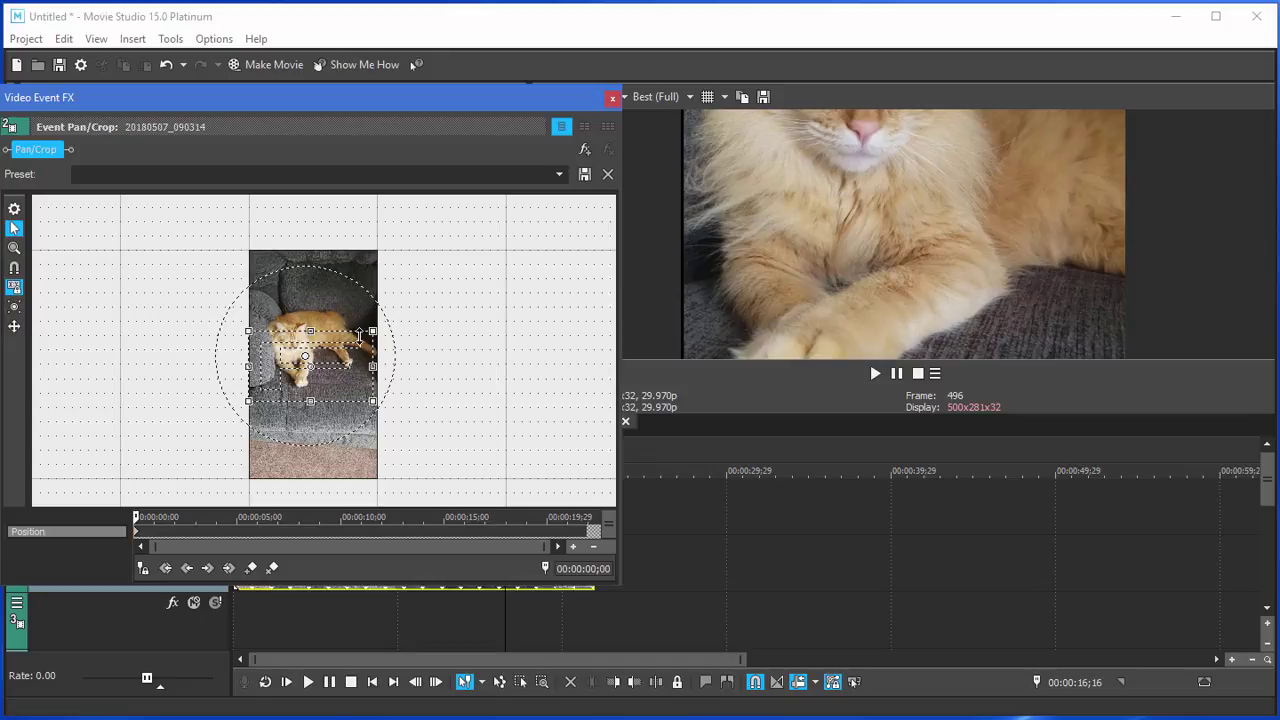
scroll(437, 345, "up", 3)
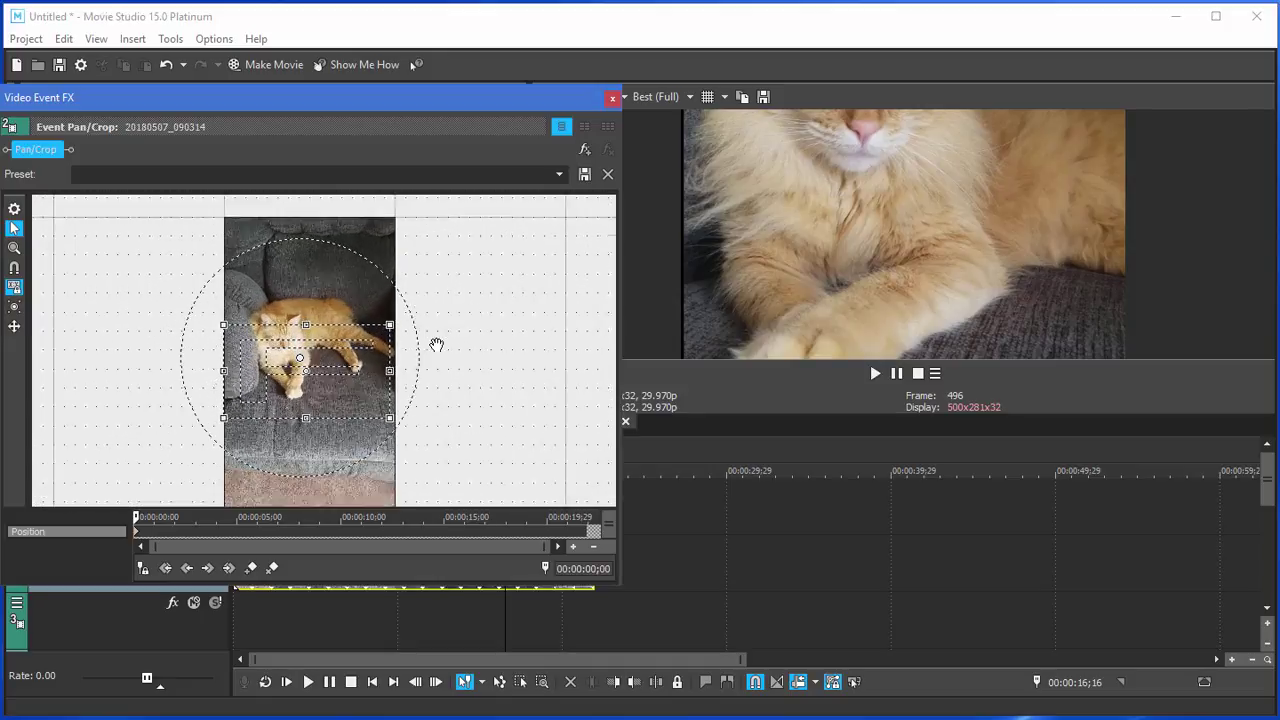
scroll(434, 346, "down", 1)
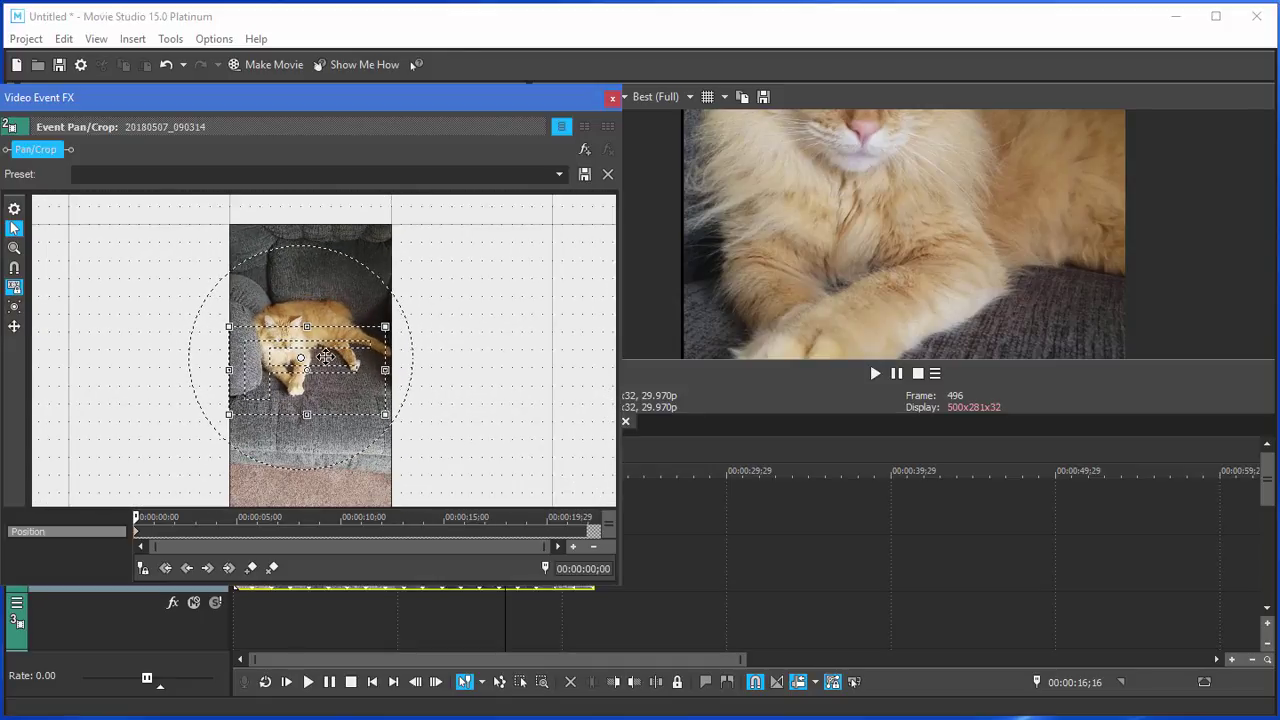
left_click_drag(312, 360, 312, 327)
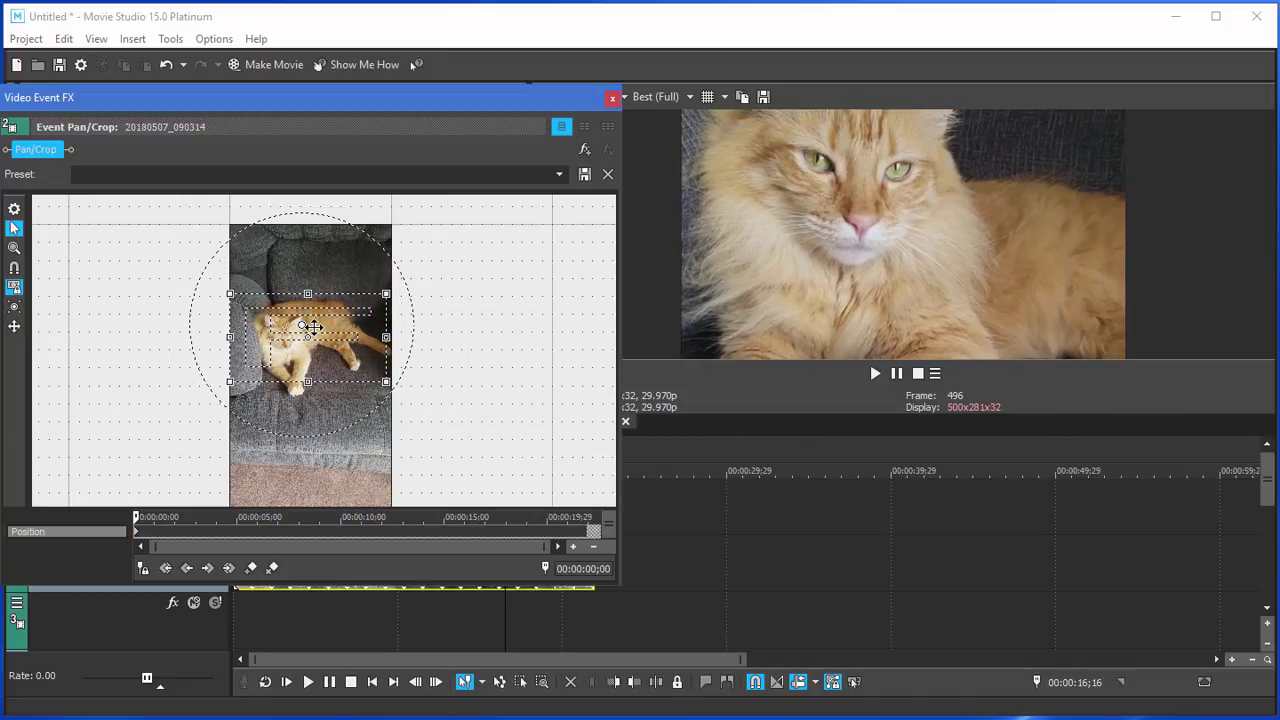
left_click_drag(313, 333, 317, 322)
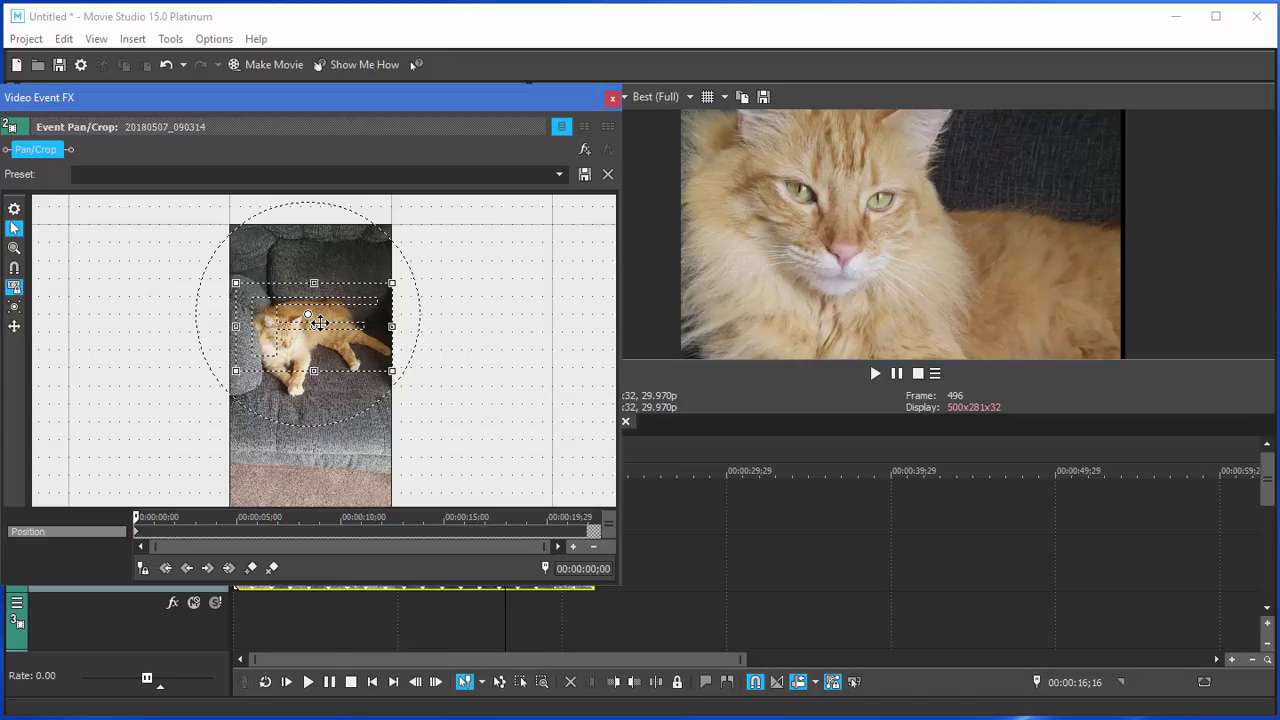
left_click_drag(318, 322, 317, 322)
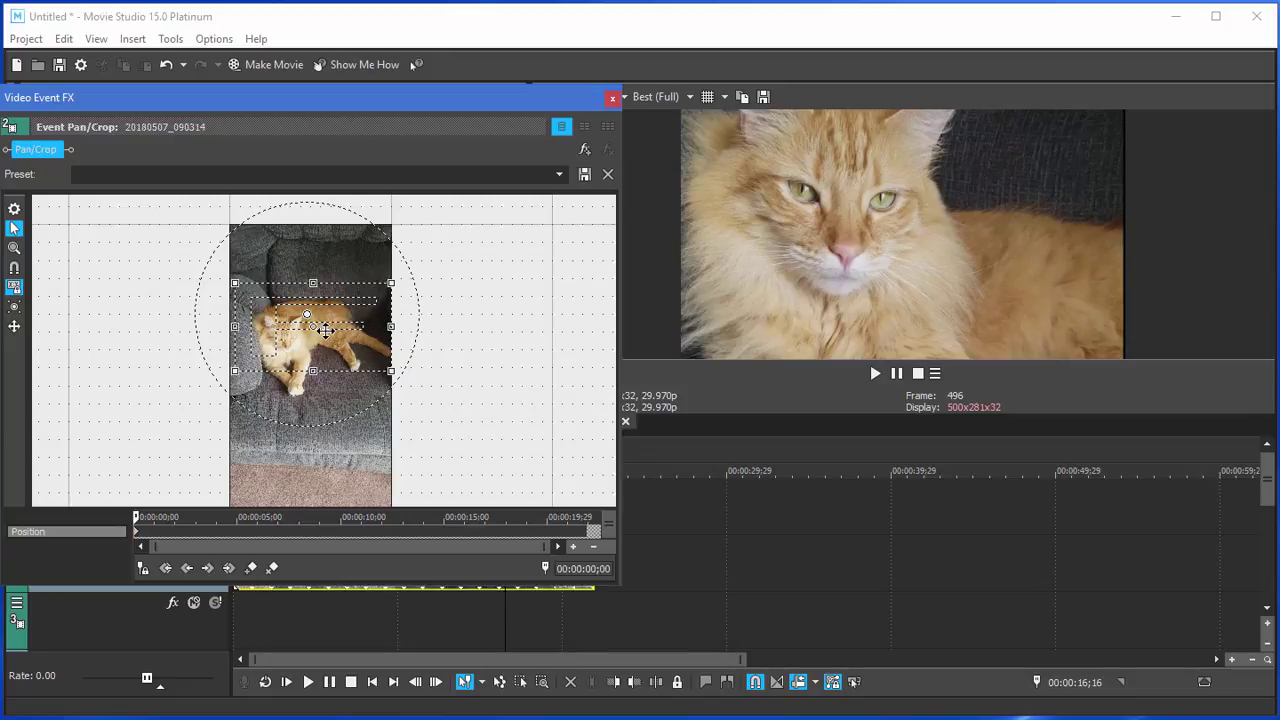
- Restore the cat clip's crop to the full vertical image
right_click(592, 403)
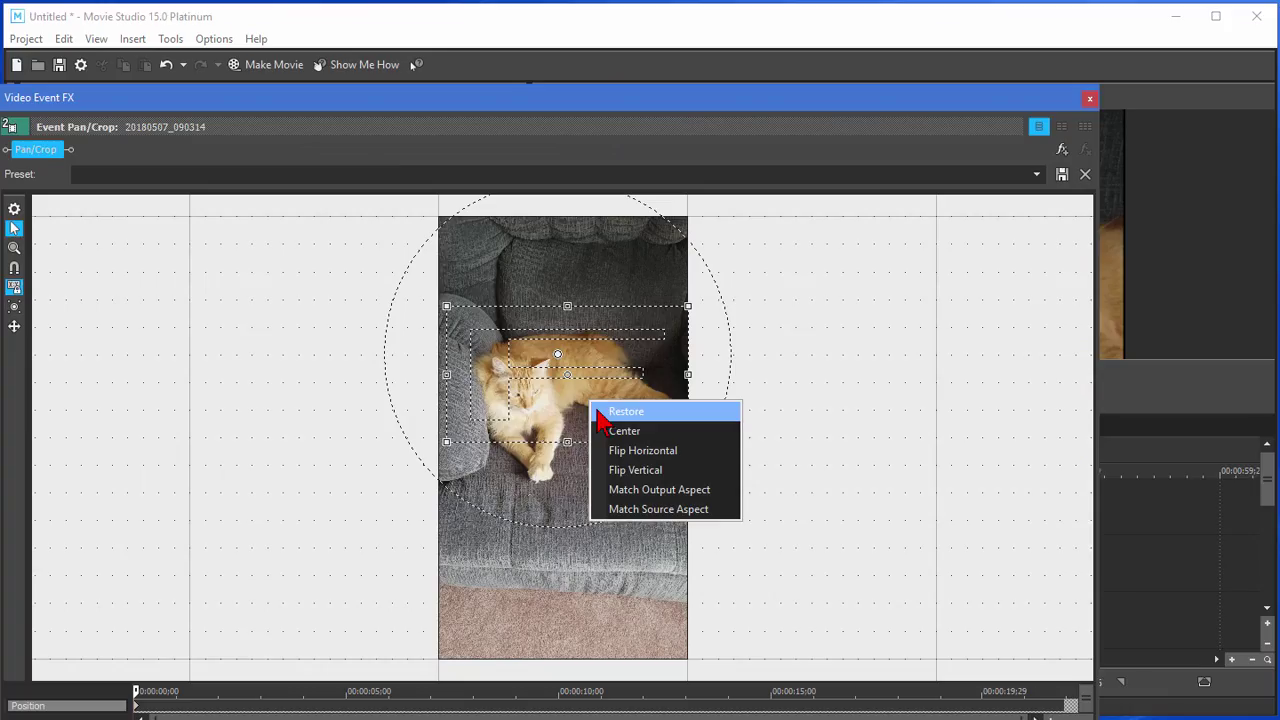
left_click(614, 412)
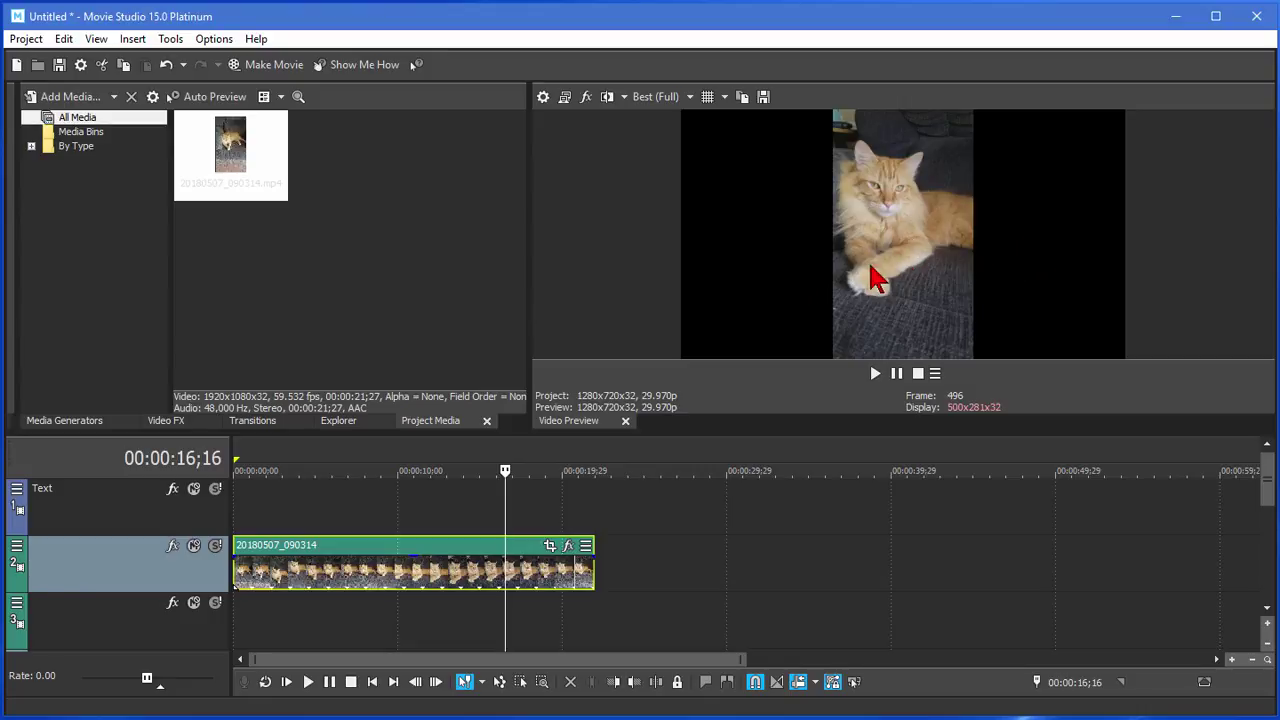
- Add a second cat clip copy on track 3, cropped to Match Output Aspect and shifted up
left_click(242, 165)
left_click_drag(245, 175, 282, 625)
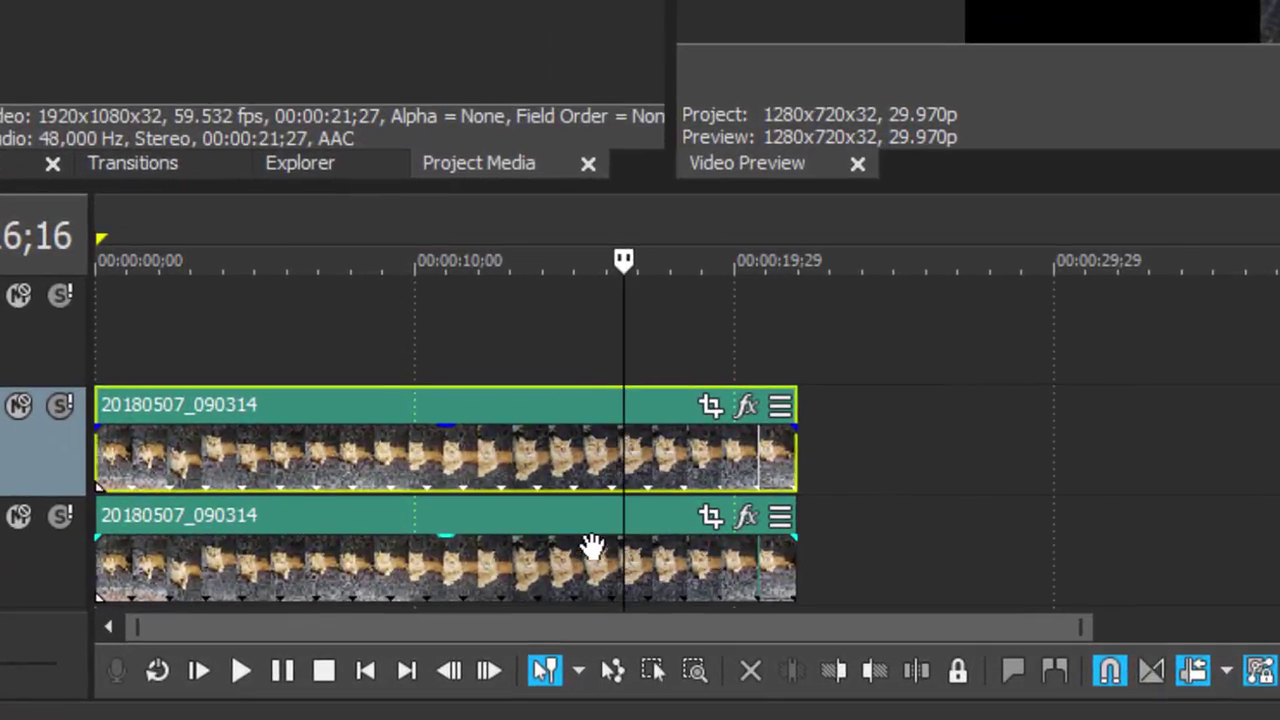
left_click(713, 527)
right_click(737, 69)
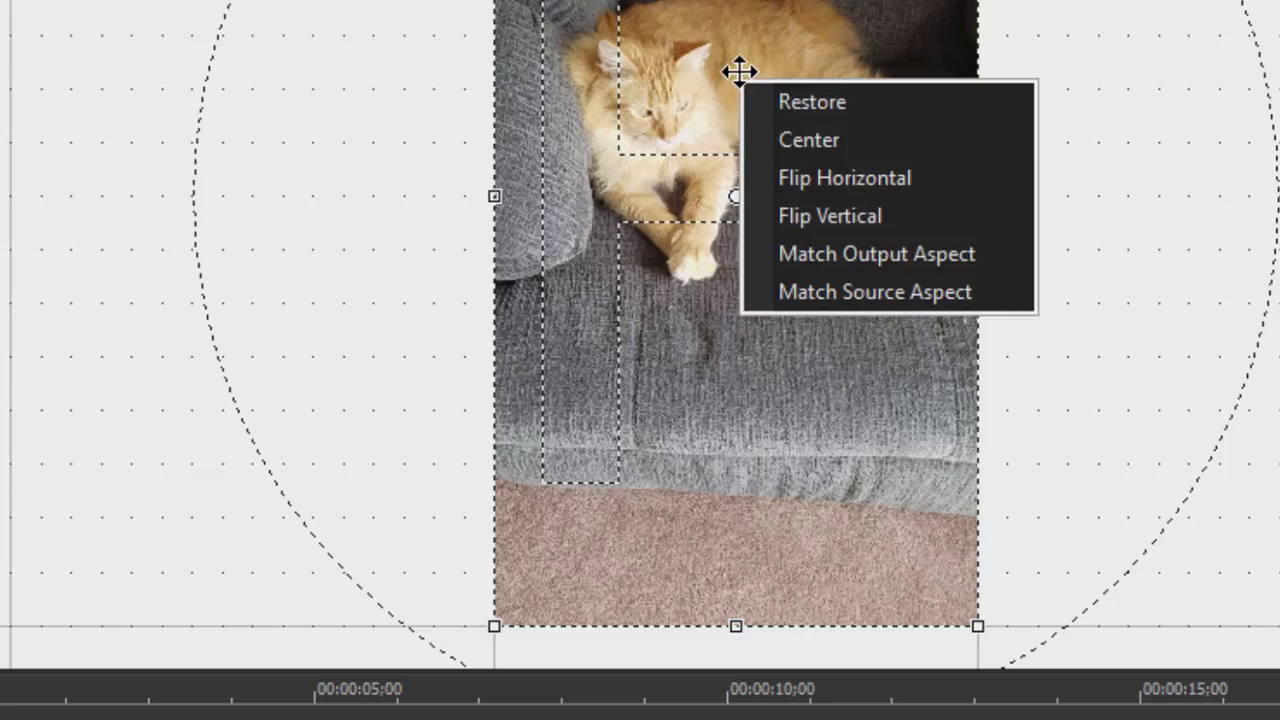
left_click(930, 254)
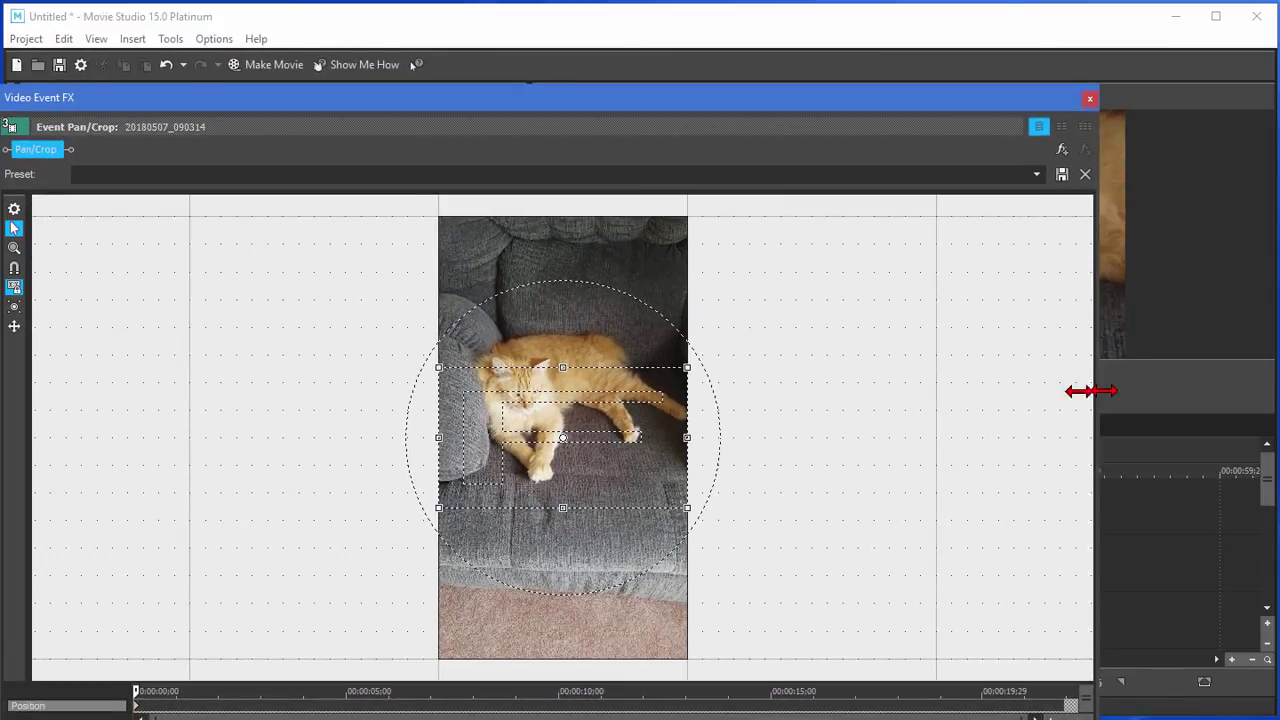
left_click_drag(1097, 400, 651, 397)
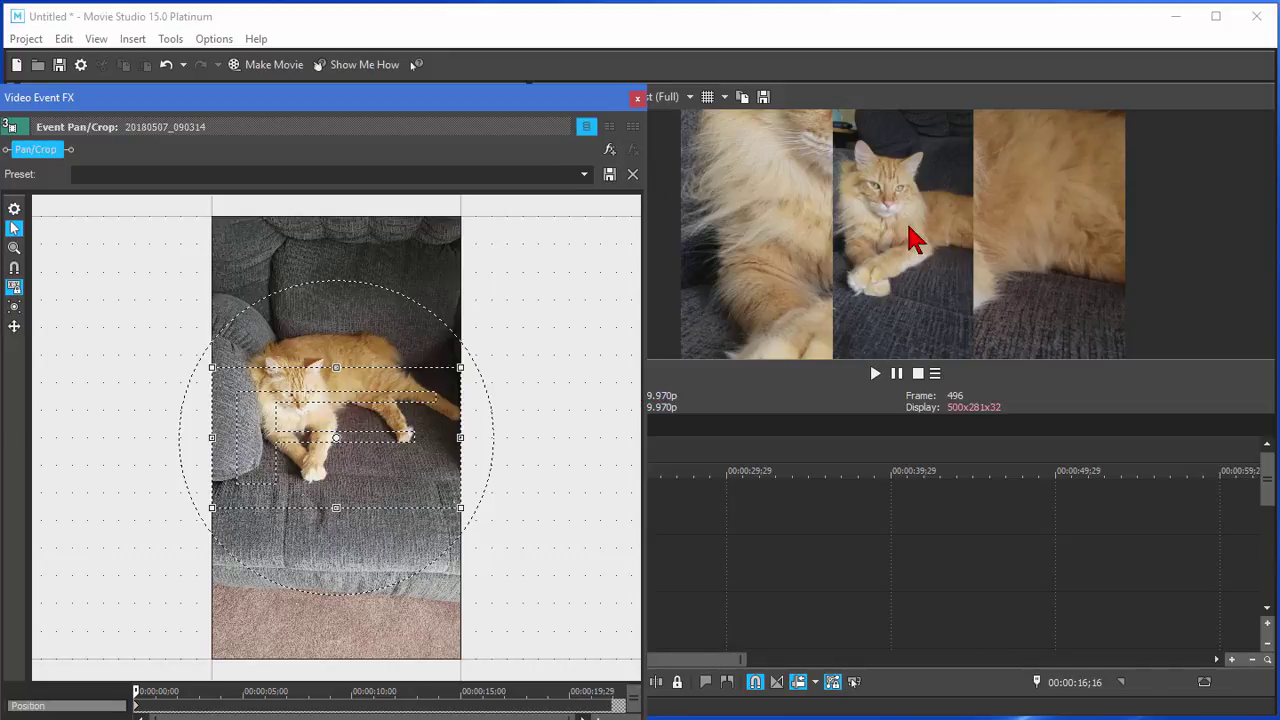
left_click_drag(358, 399, 358, 358)
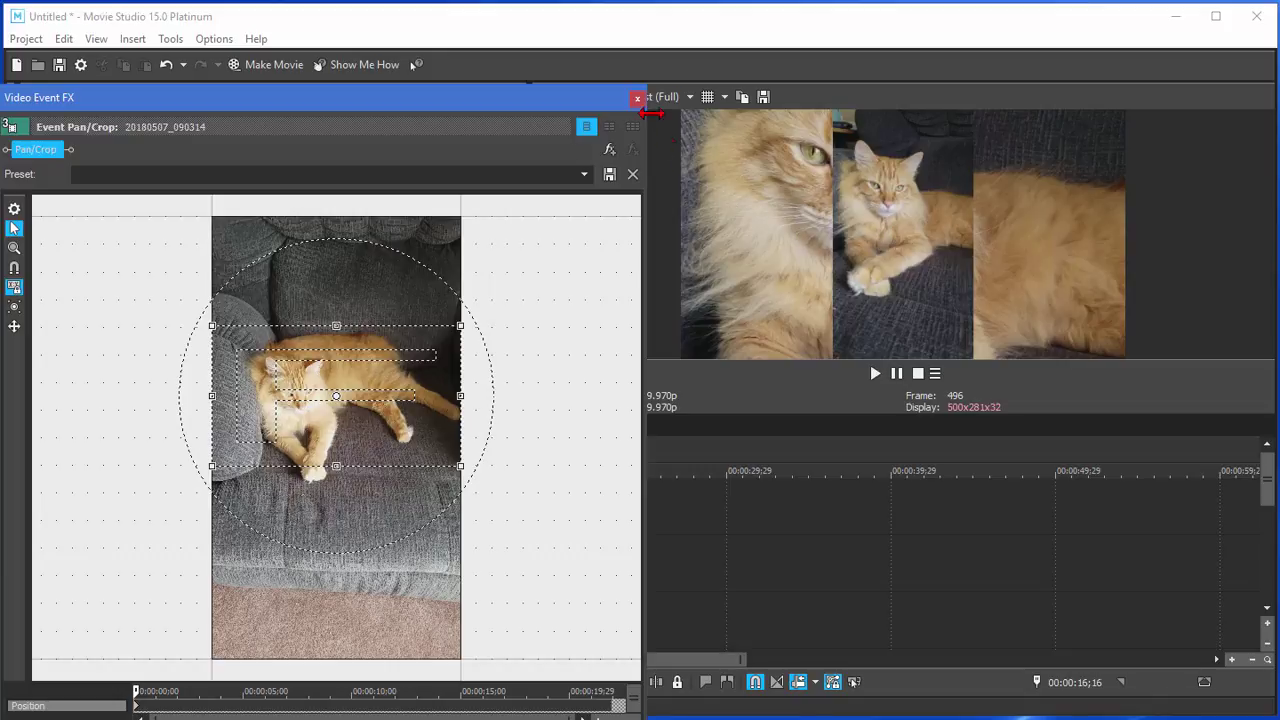
left_click(637, 98)
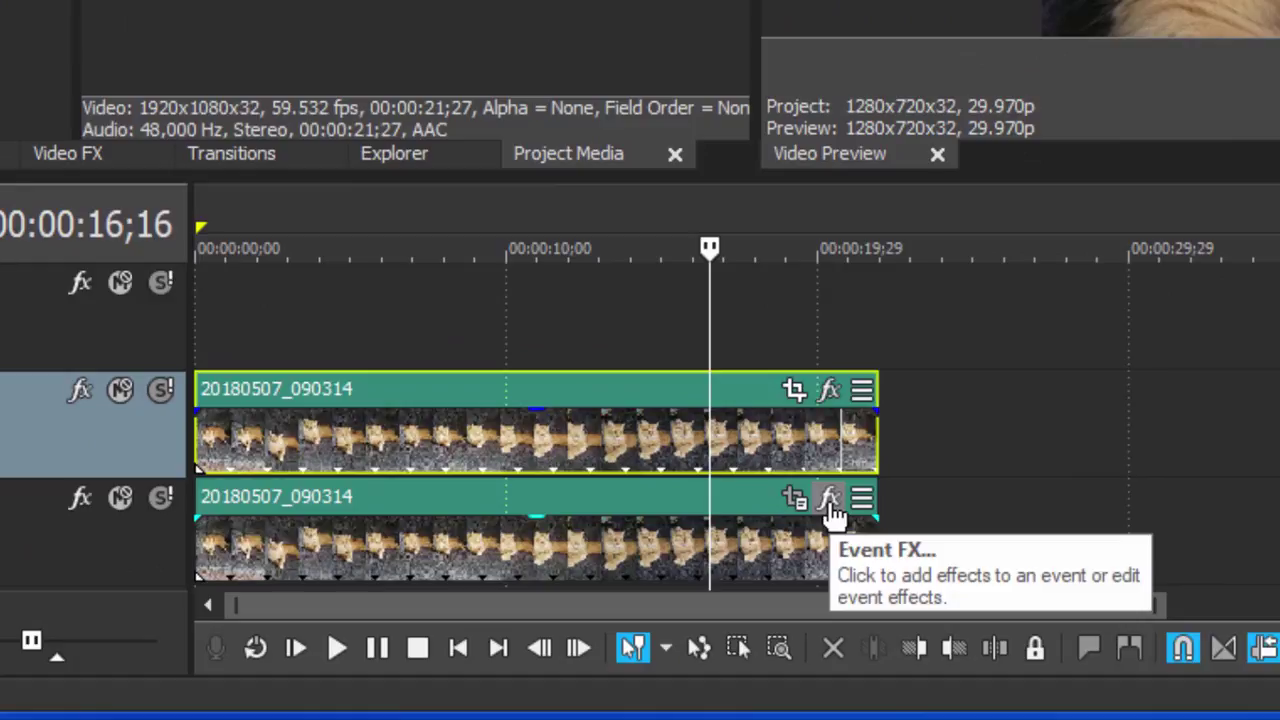
- Add the VEGAS Radial Blur effect to the track-3 background copy
left_click(830, 502)
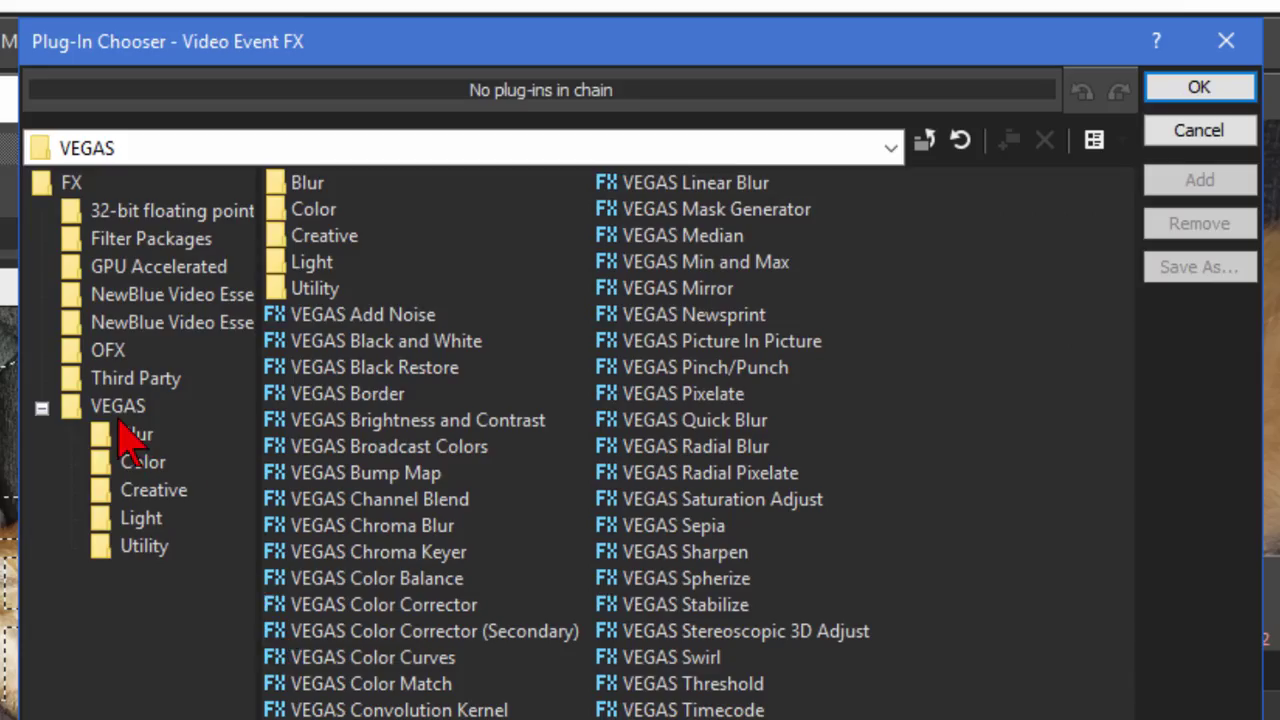
left_click(135, 440)
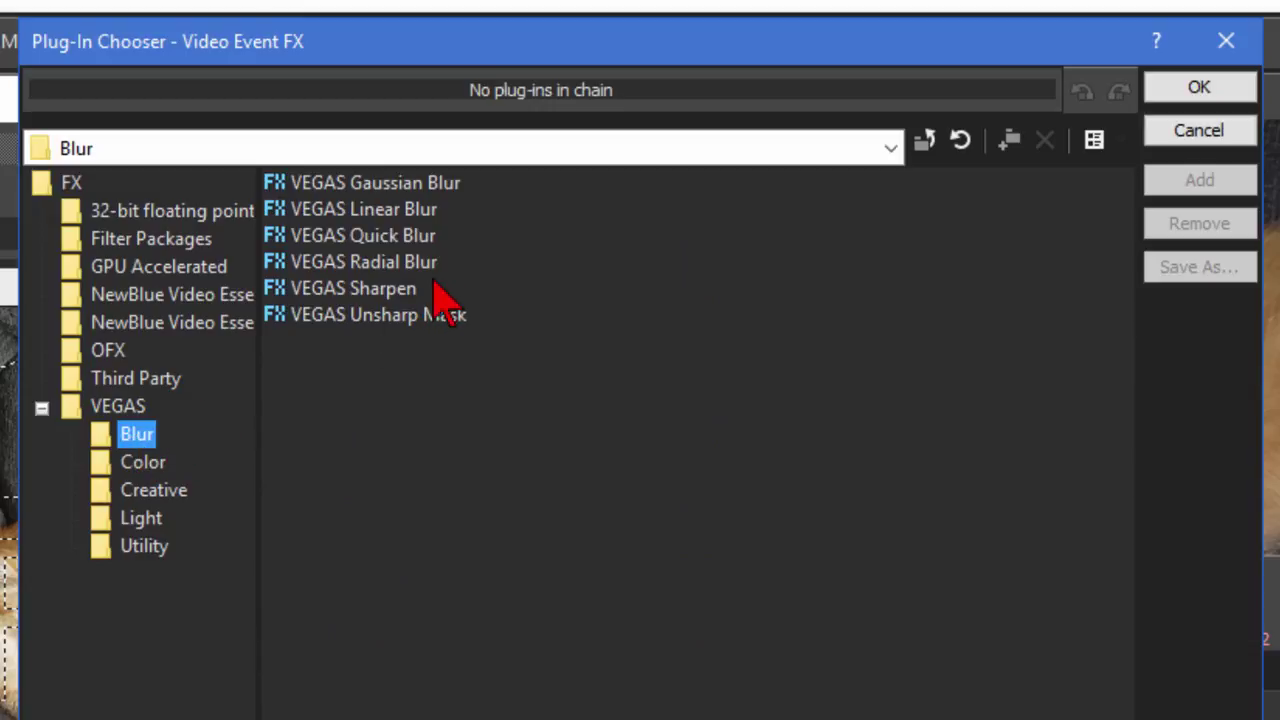
left_click(350, 270)
double_click(348, 268)
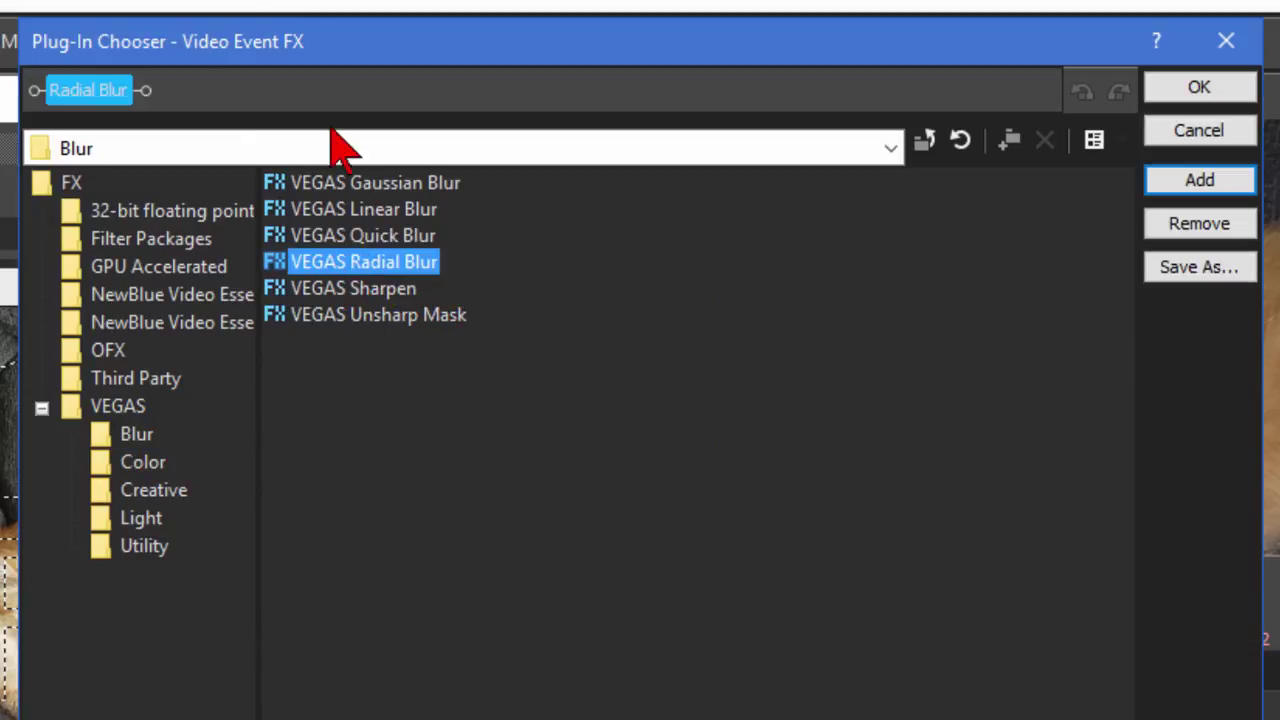
left_click(1190, 89)
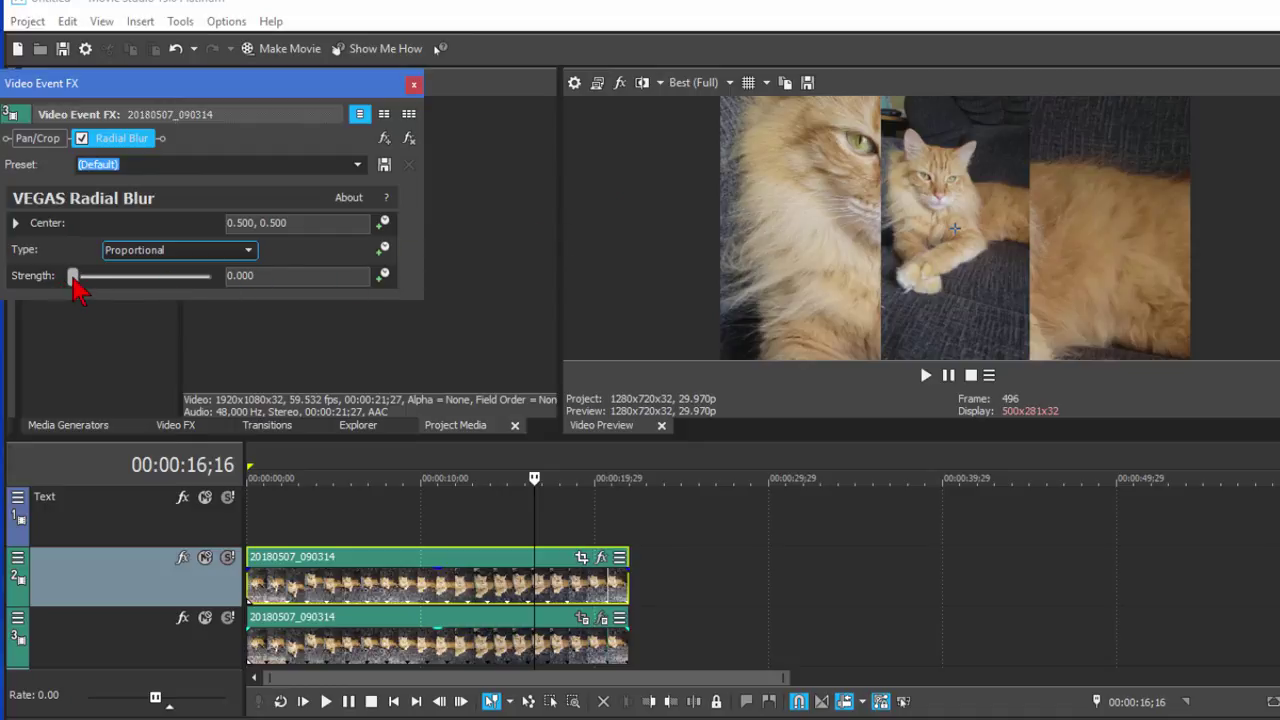
- Set the radial blur strength to 0.687 and preview the result in playback
left_click_drag(76, 287, 209, 297)
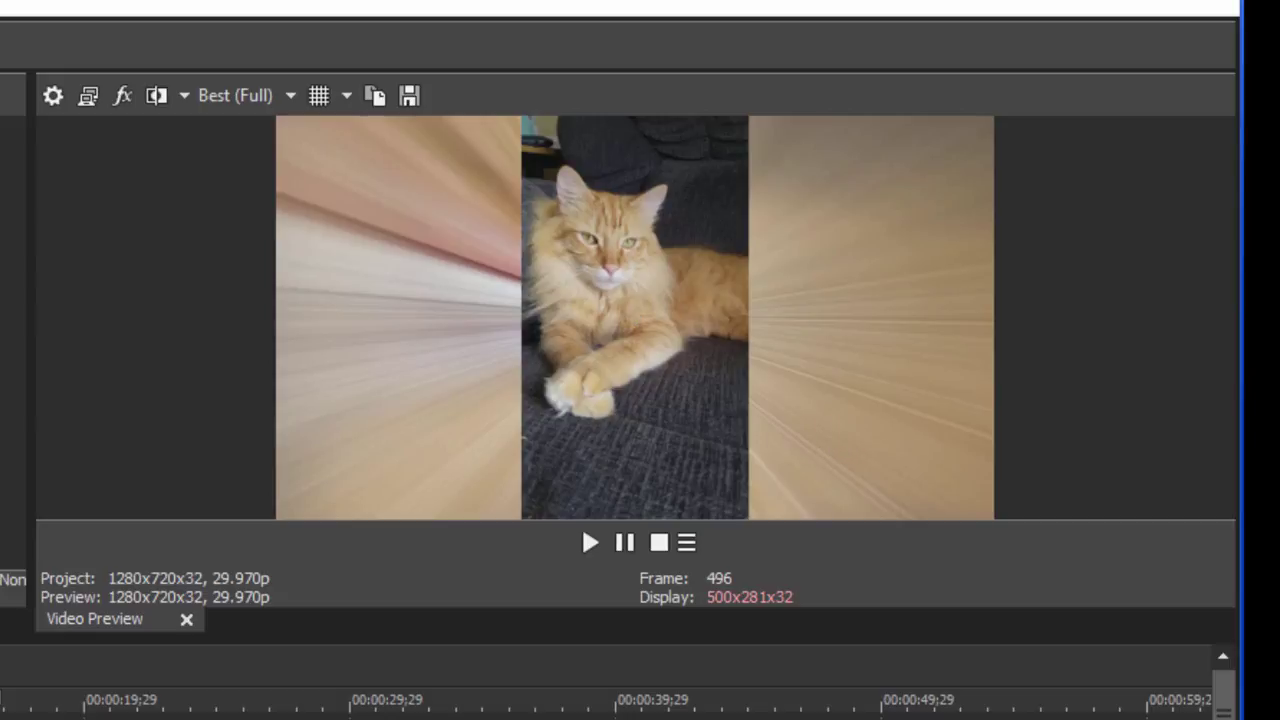
key("space")
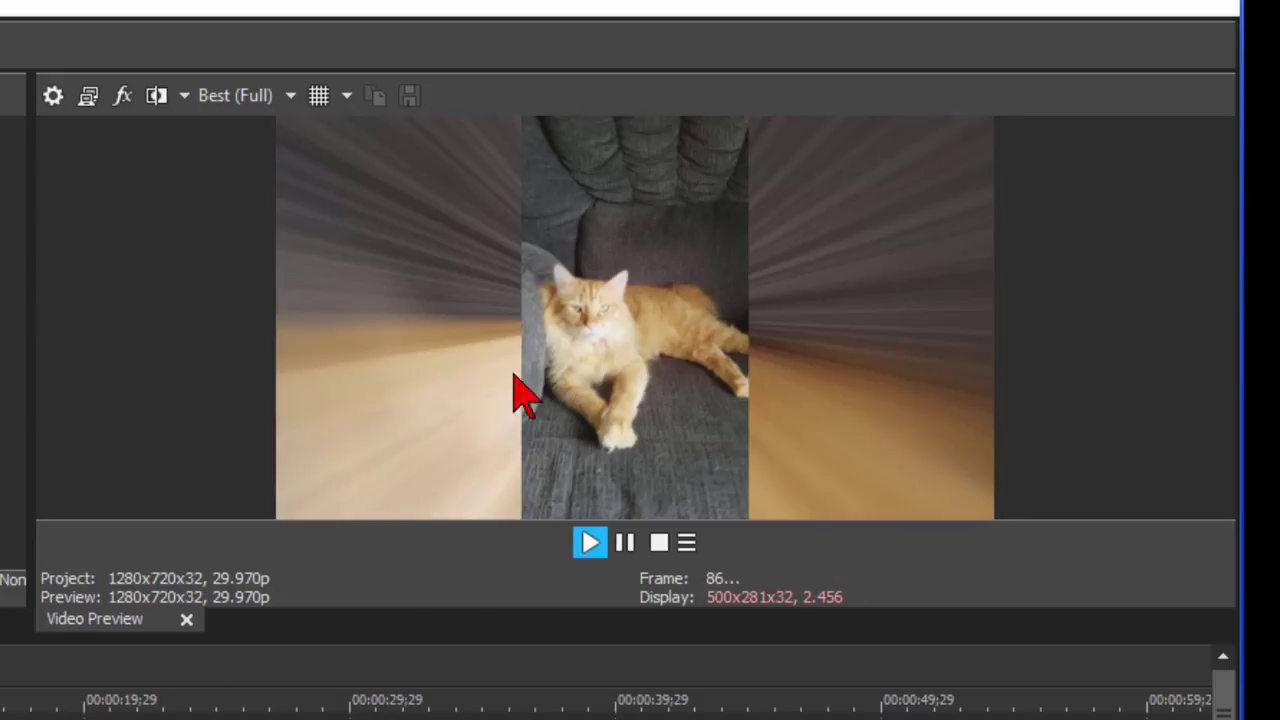
key("Return")
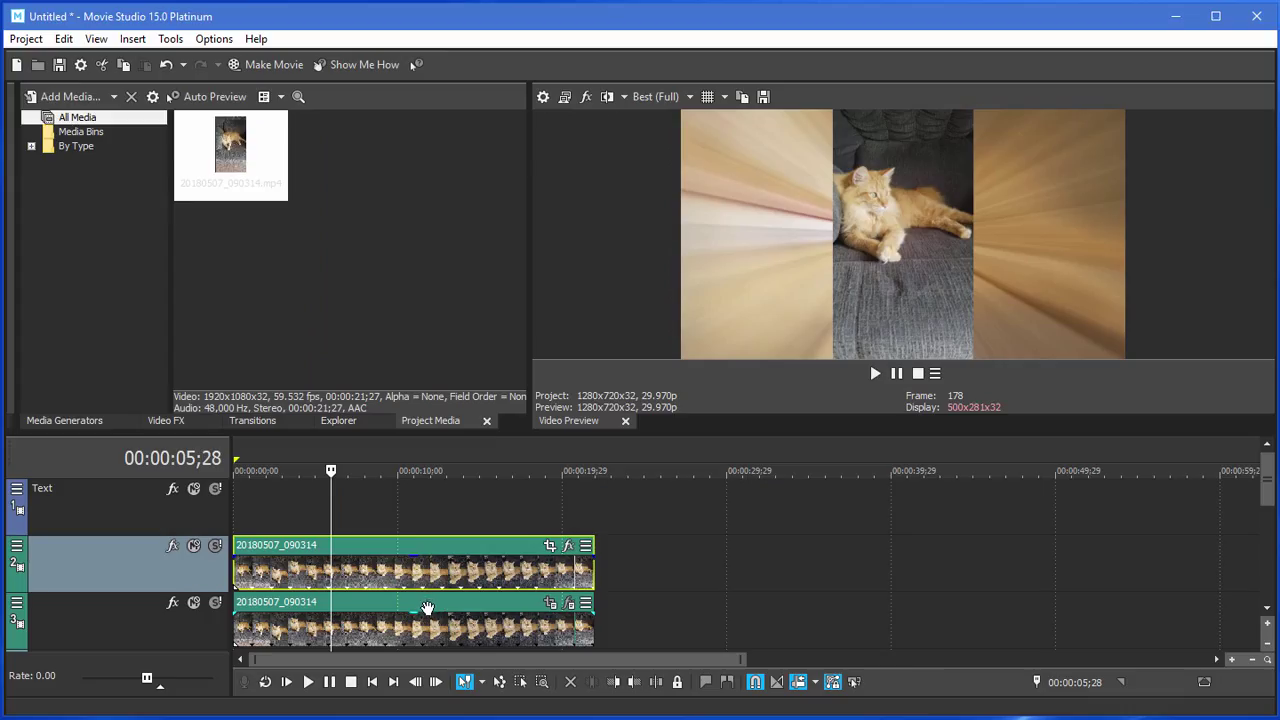
- Delete the blurred background clip from track 3
left_click(428, 608)
key("Delete")
left_click(346, 548)
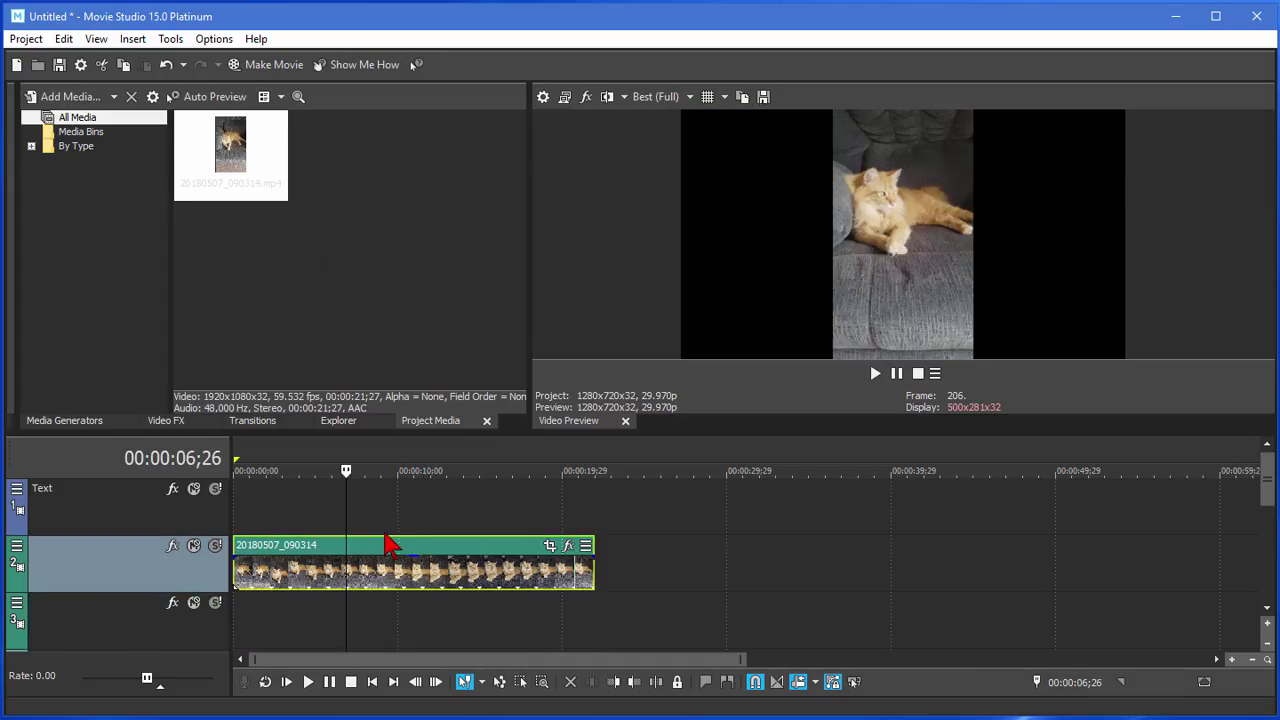
- Save a snapshot of the current cat frame as Image2.jpg
right_click(346, 574)
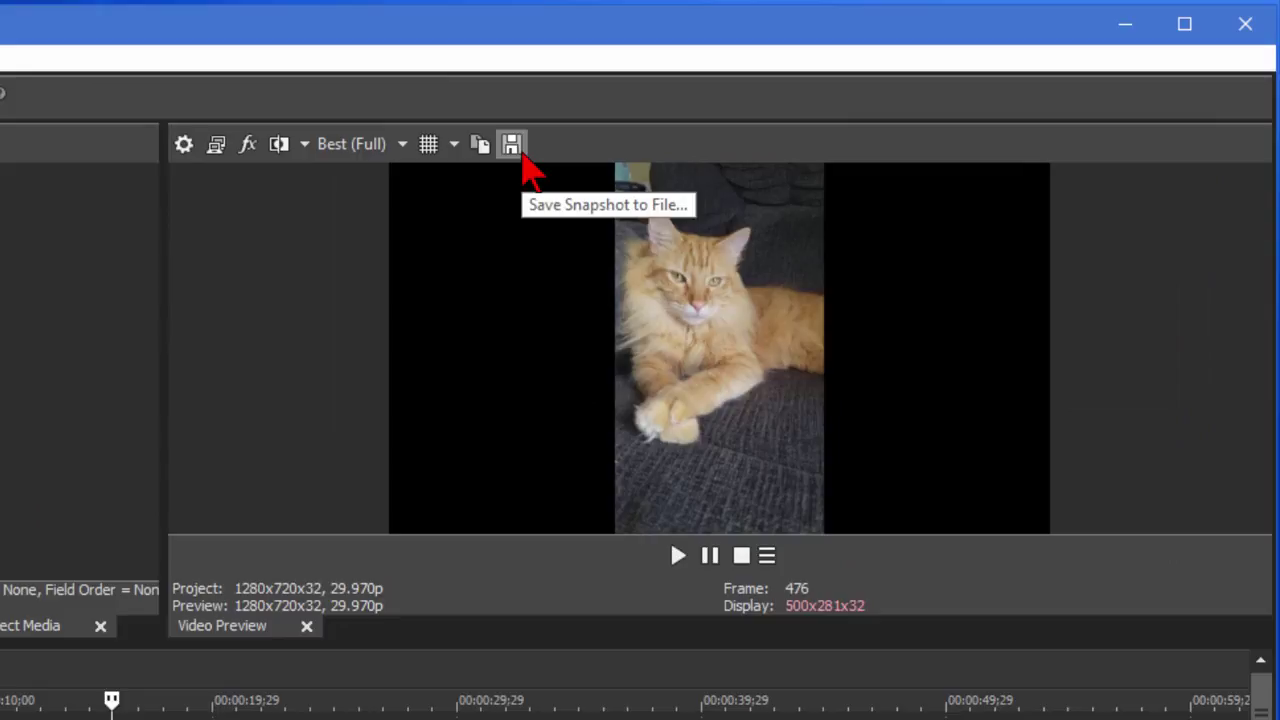
left_click(520, 153)
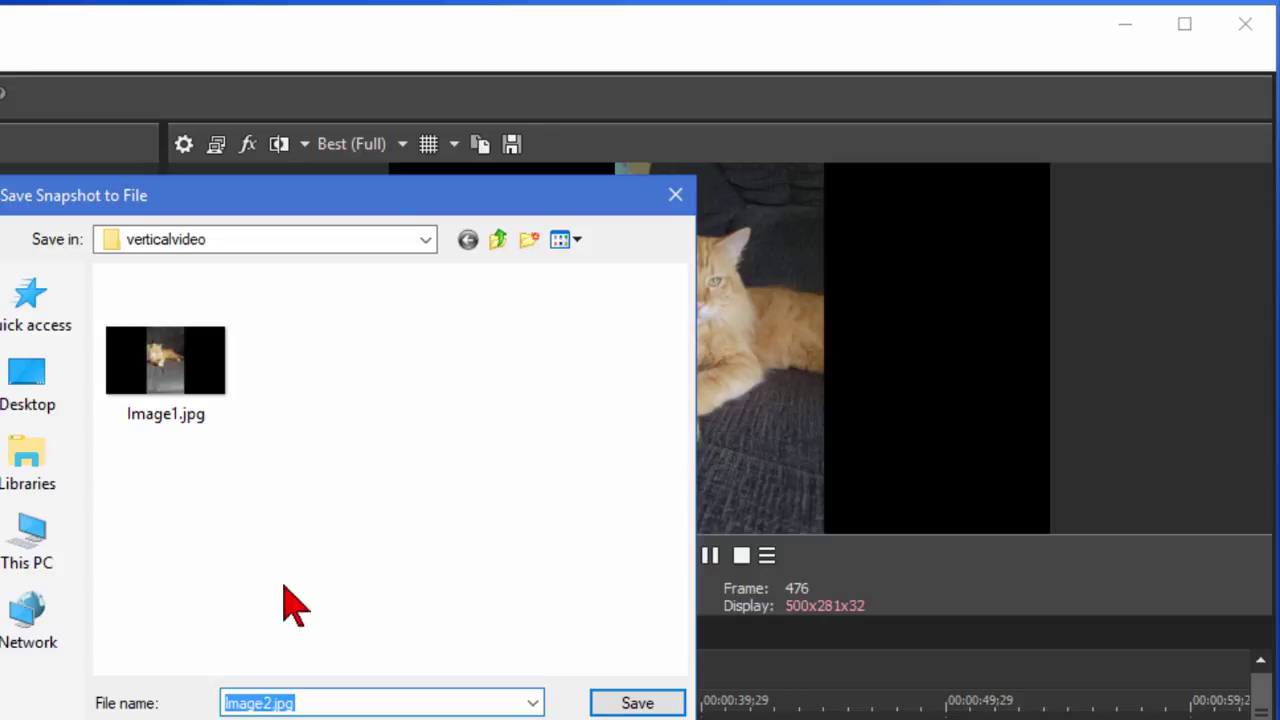
left_click(637, 703)
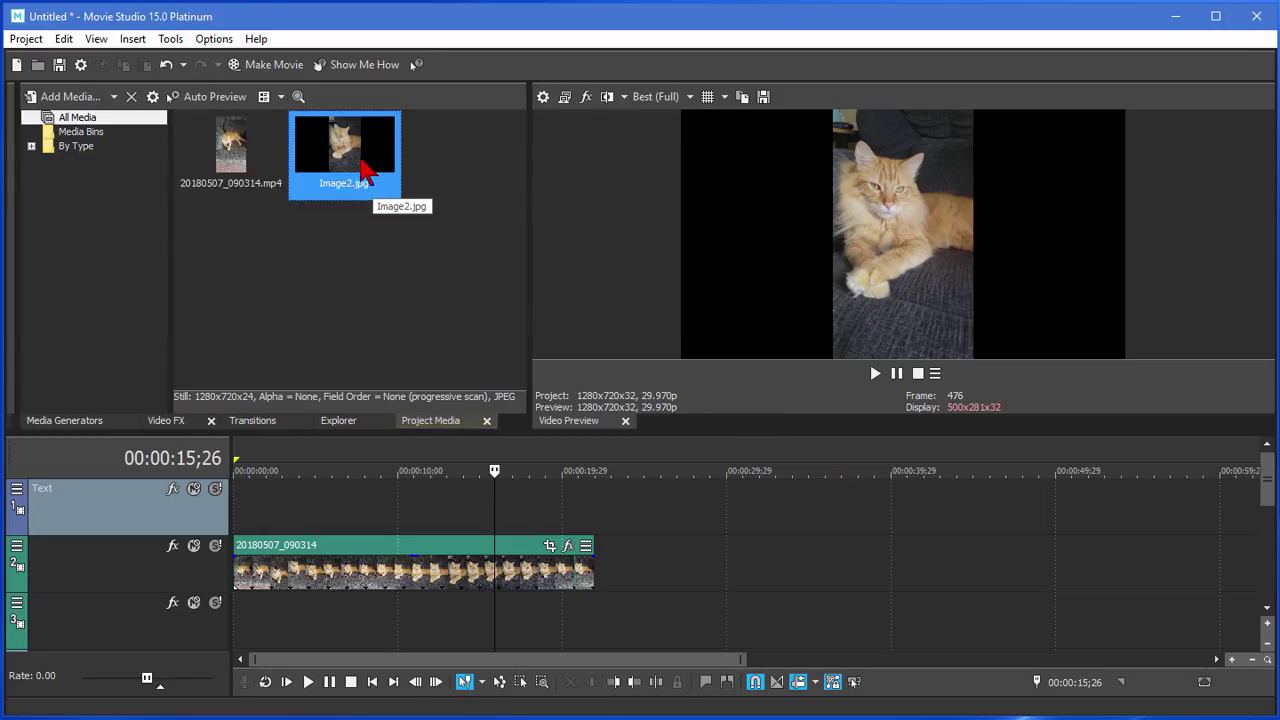
- Place Image2.jpg on track 3 and stretch it to end with the cat clip
left_click_drag(357, 170, 297, 623)
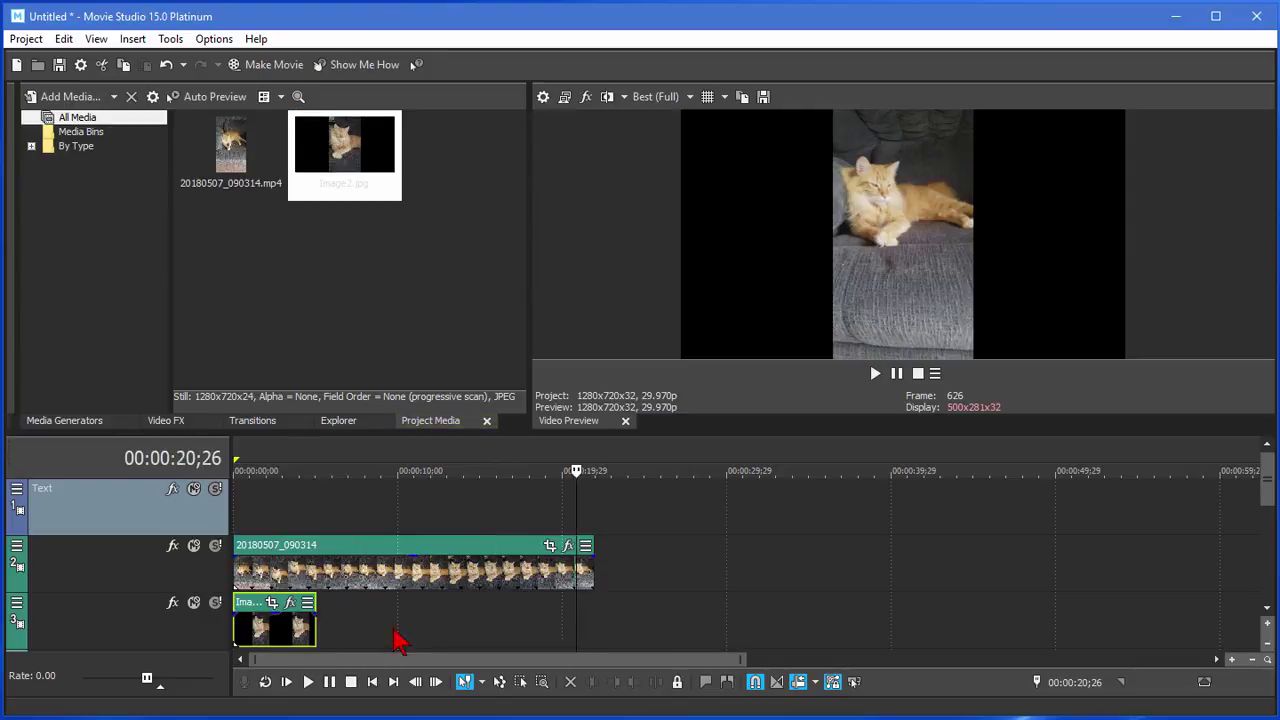
left_click_drag(316, 625, 593, 628)
left_click(851, 565)
left_click(483, 474)
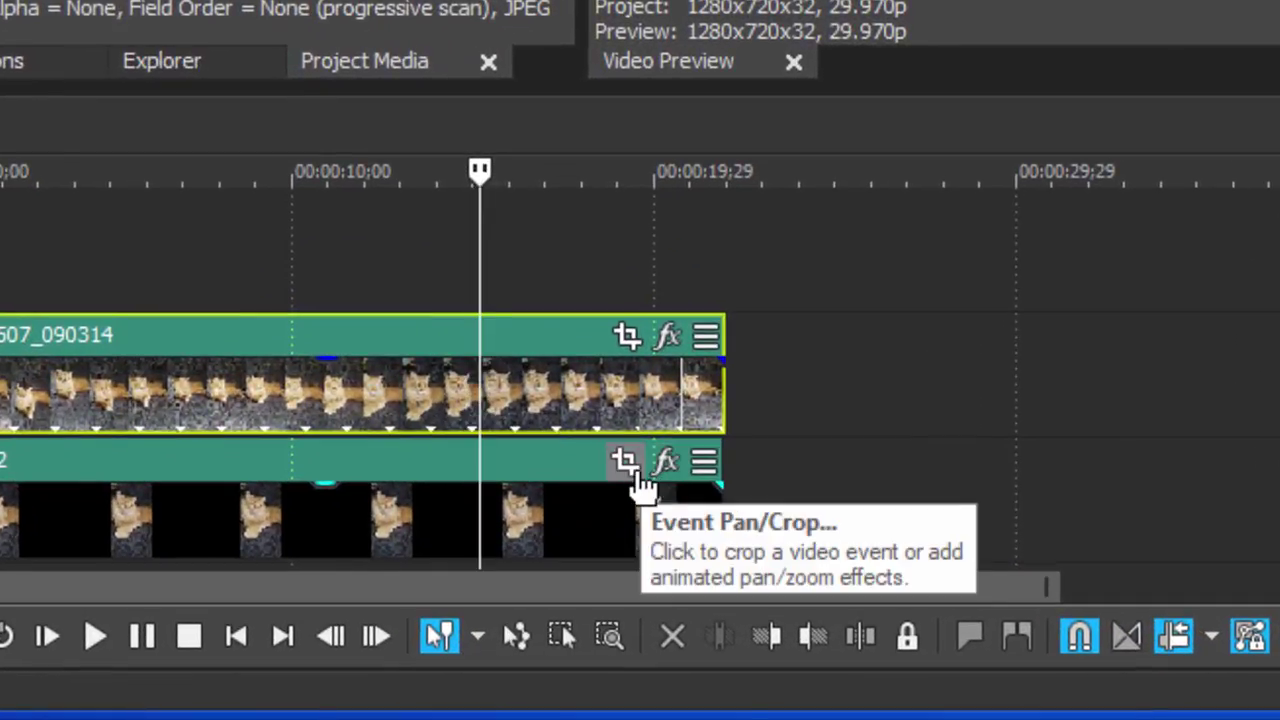
- Set Image2's crop to Match Output Aspect and shrink the crop box tightly around the cat
left_click(625, 461)
right_click(641, 349)
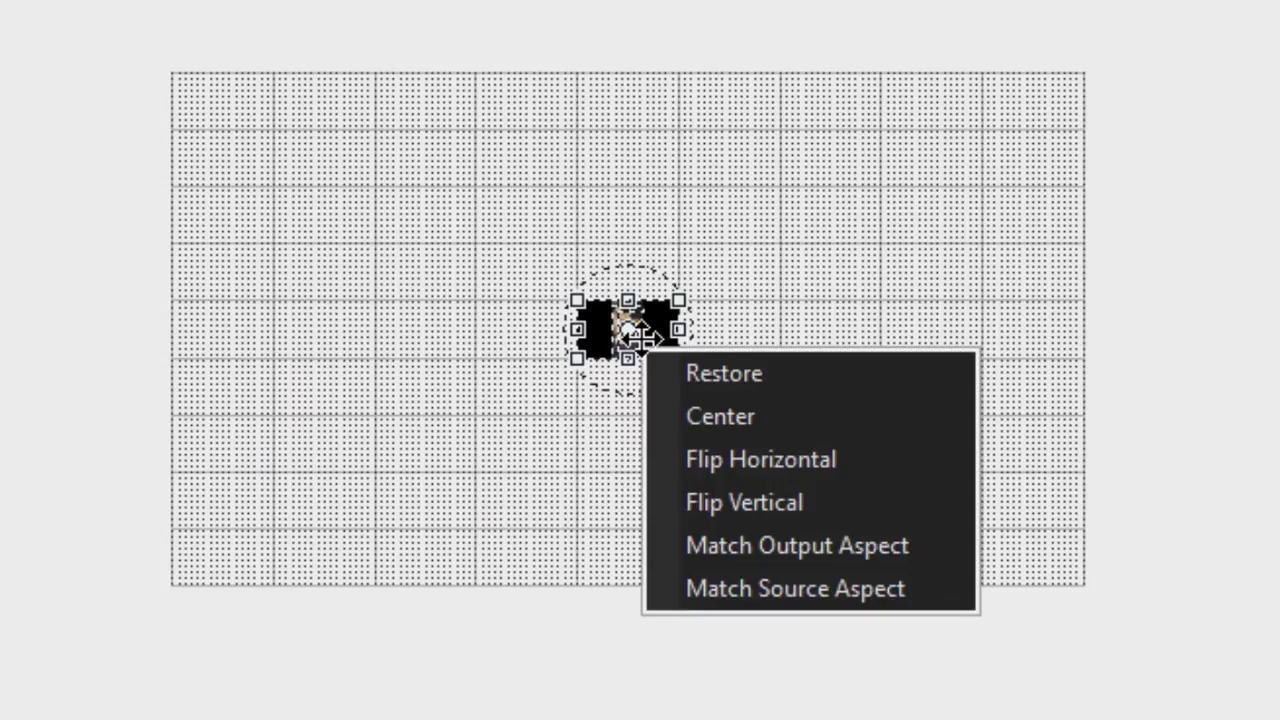
left_click(889, 547)
scroll(877, 323, "up", 5)
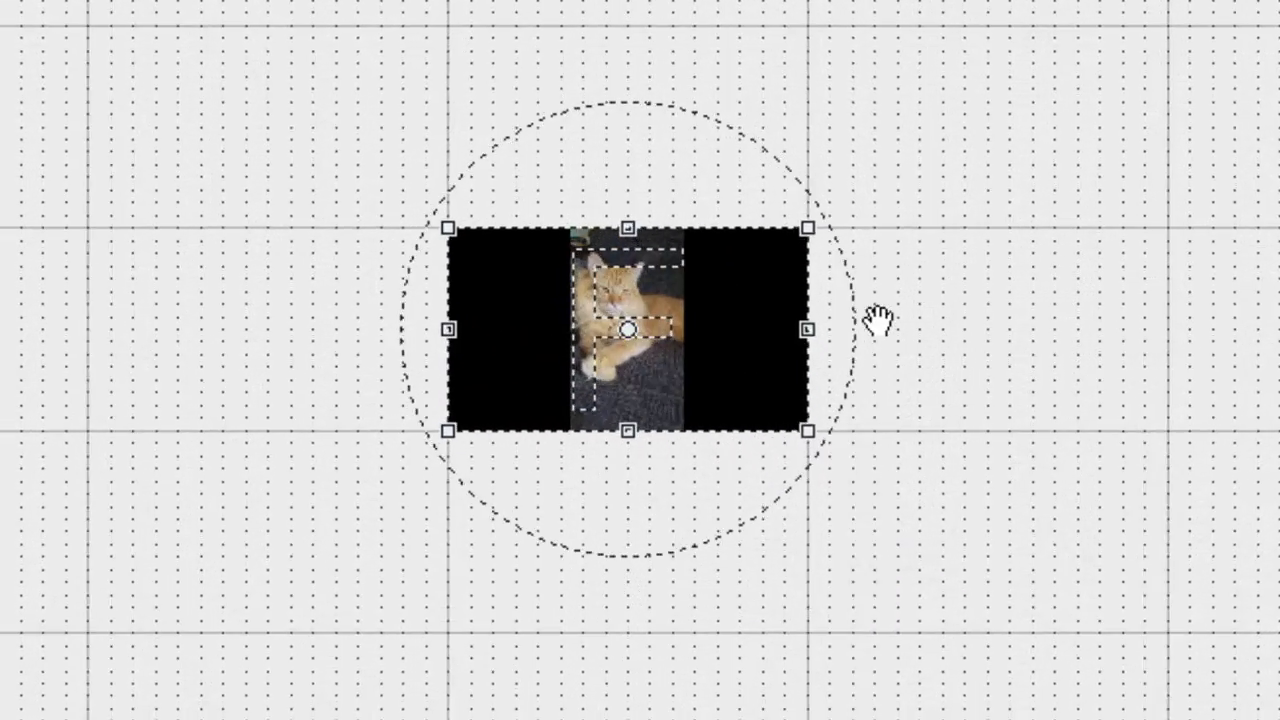
scroll(877, 320, "up", 3)
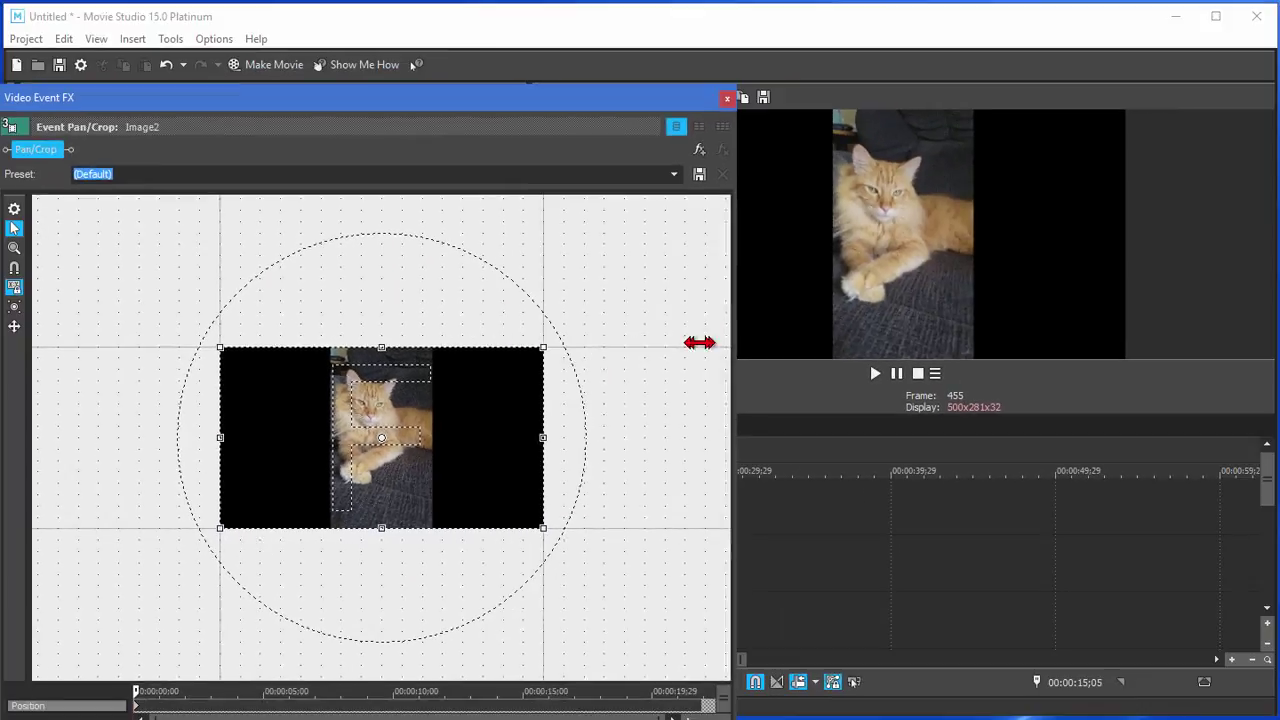
left_click_drag(706, 343, 697, 342)
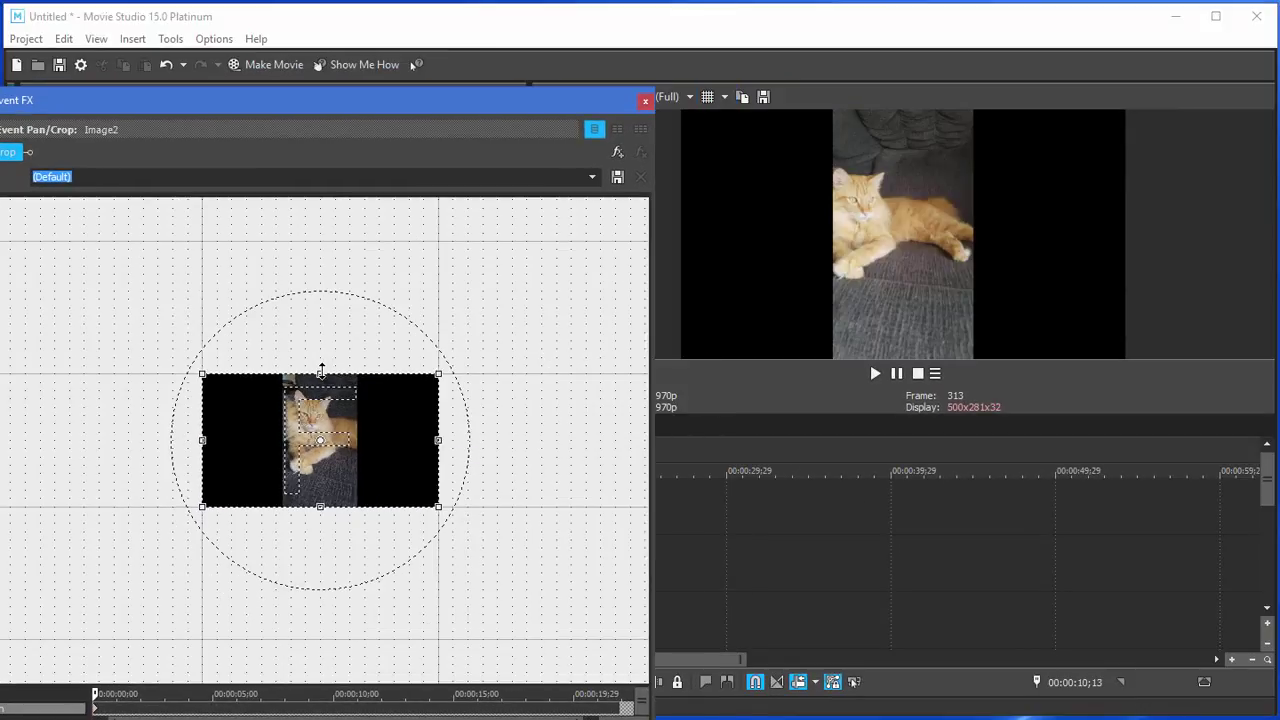
left_click_drag(321, 370, 312, 456)
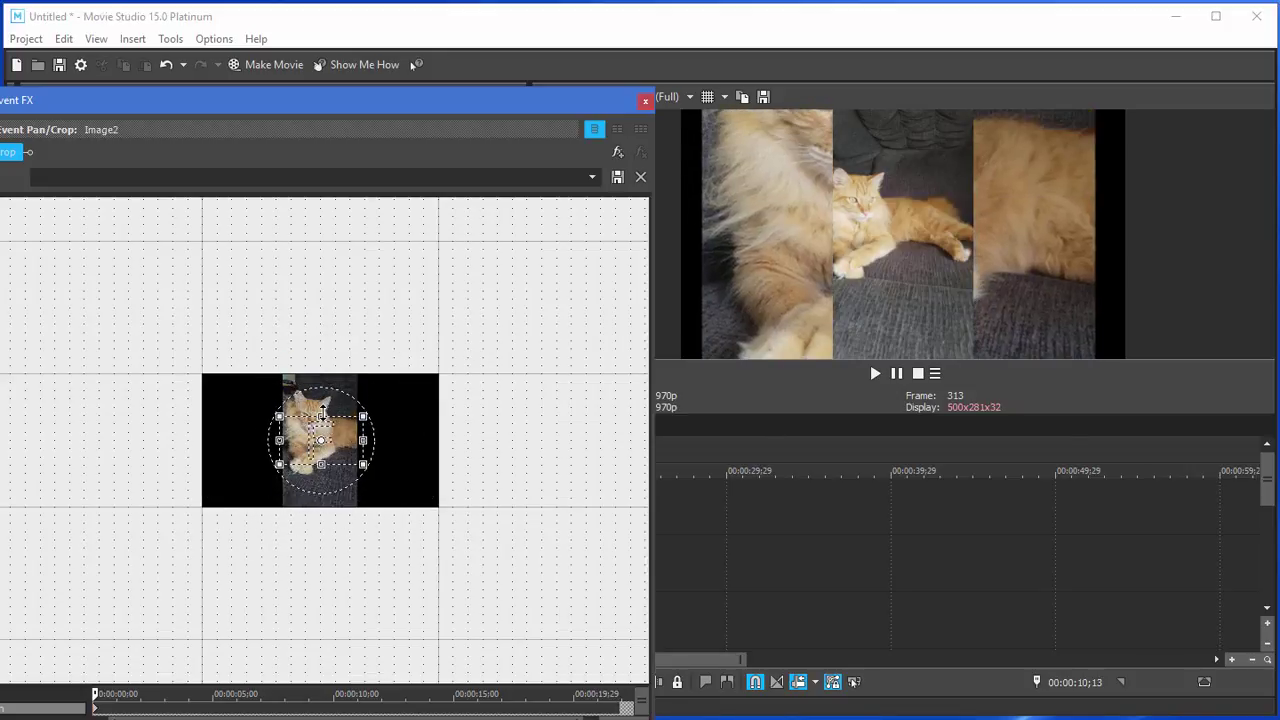
left_click_drag(321, 414, 340, 417)
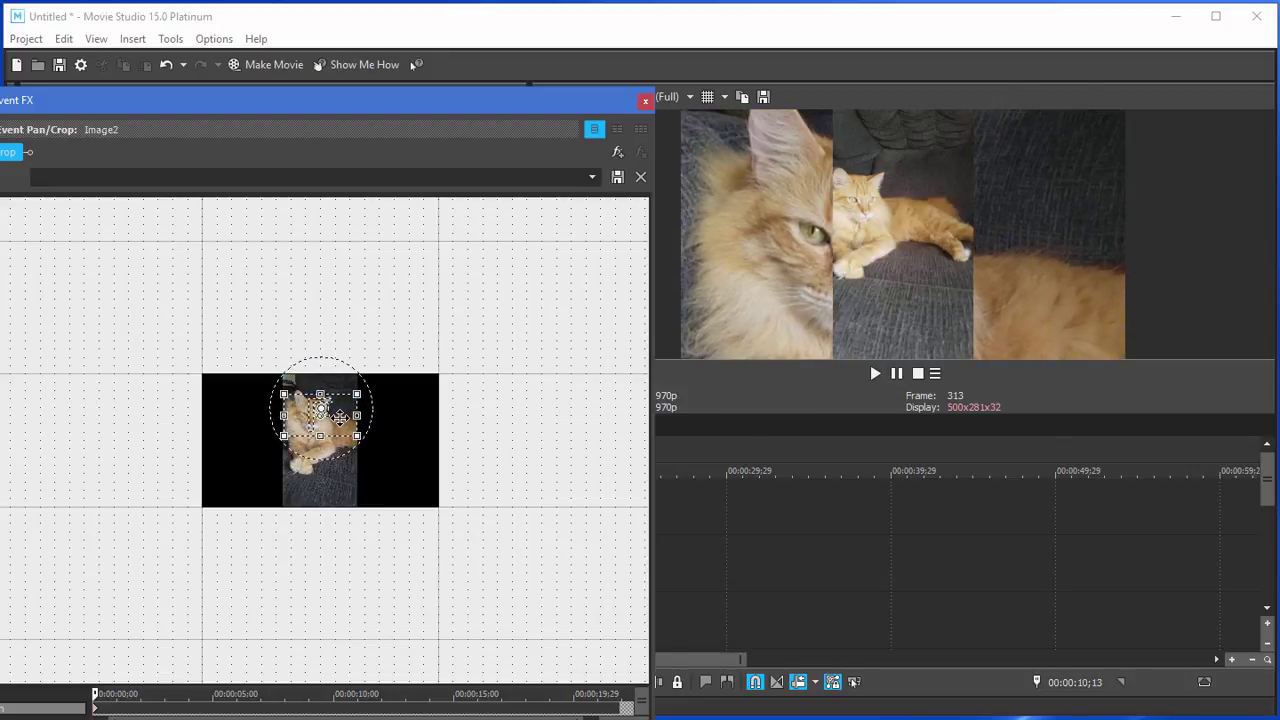
left_click(645, 102)
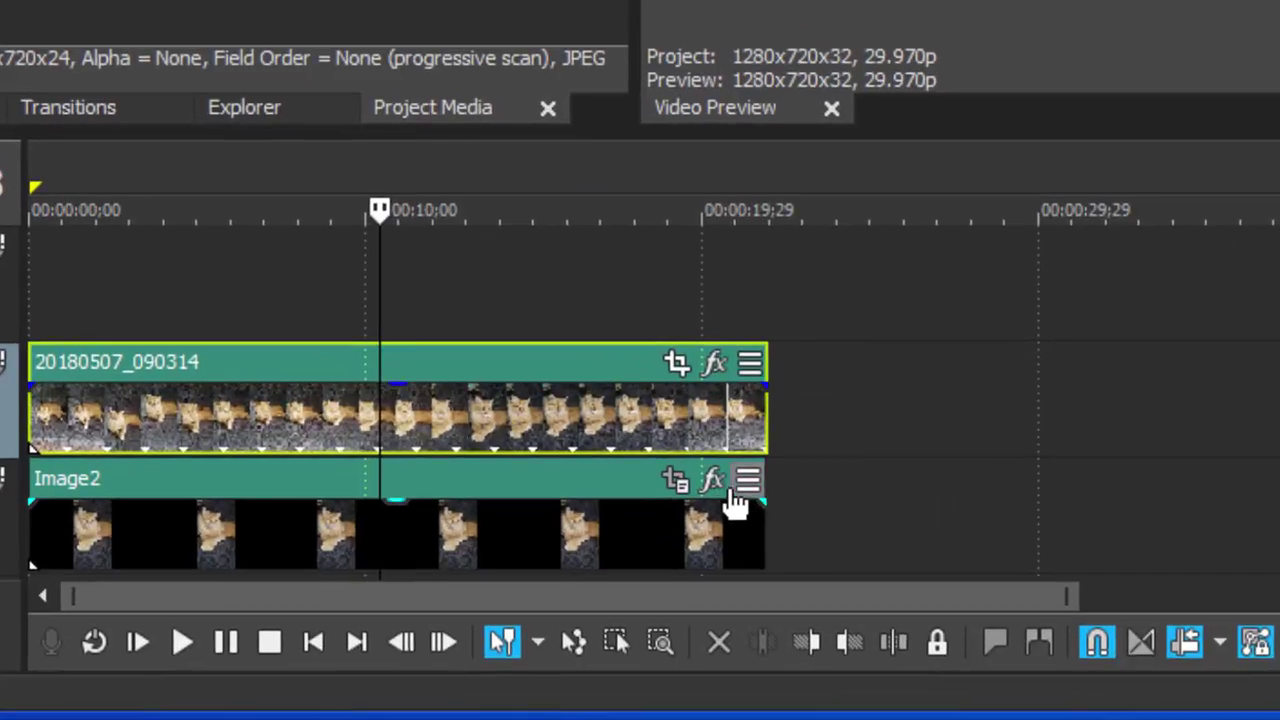
- Add VEGAS Radial Blur to Image2 with strength raised to about 0.803
left_click(712, 481)
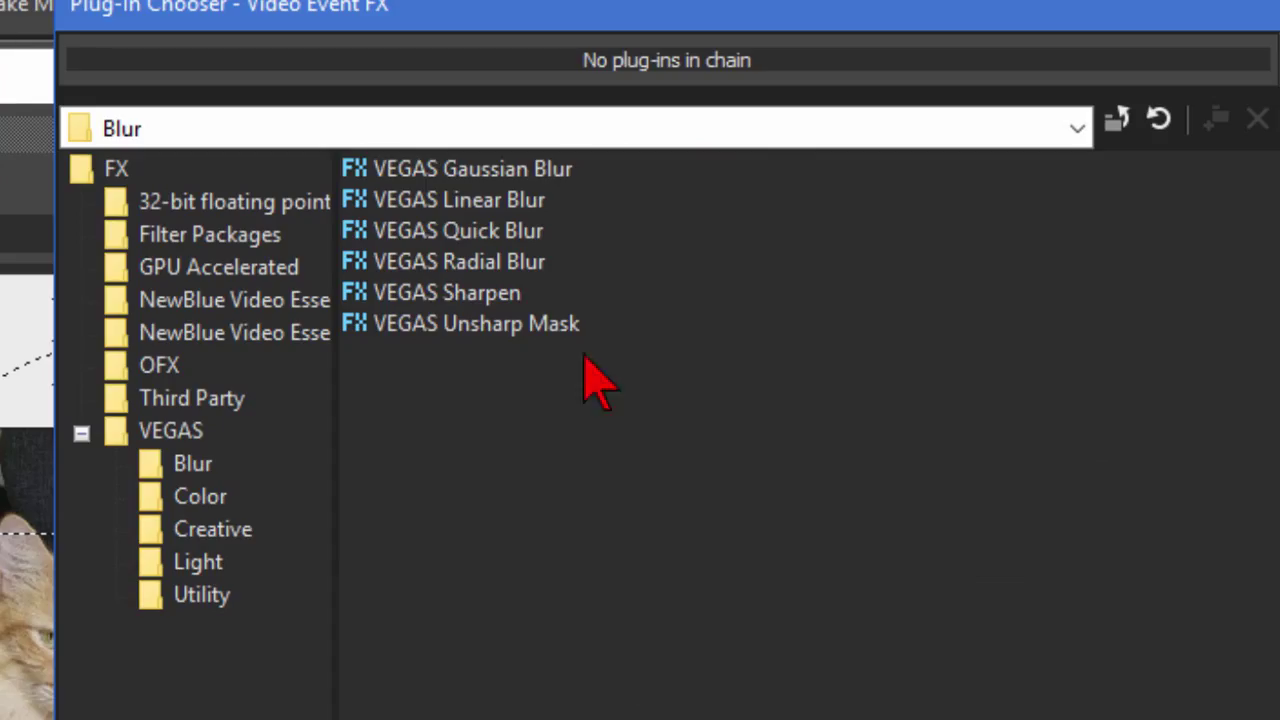
left_click(183, 466)
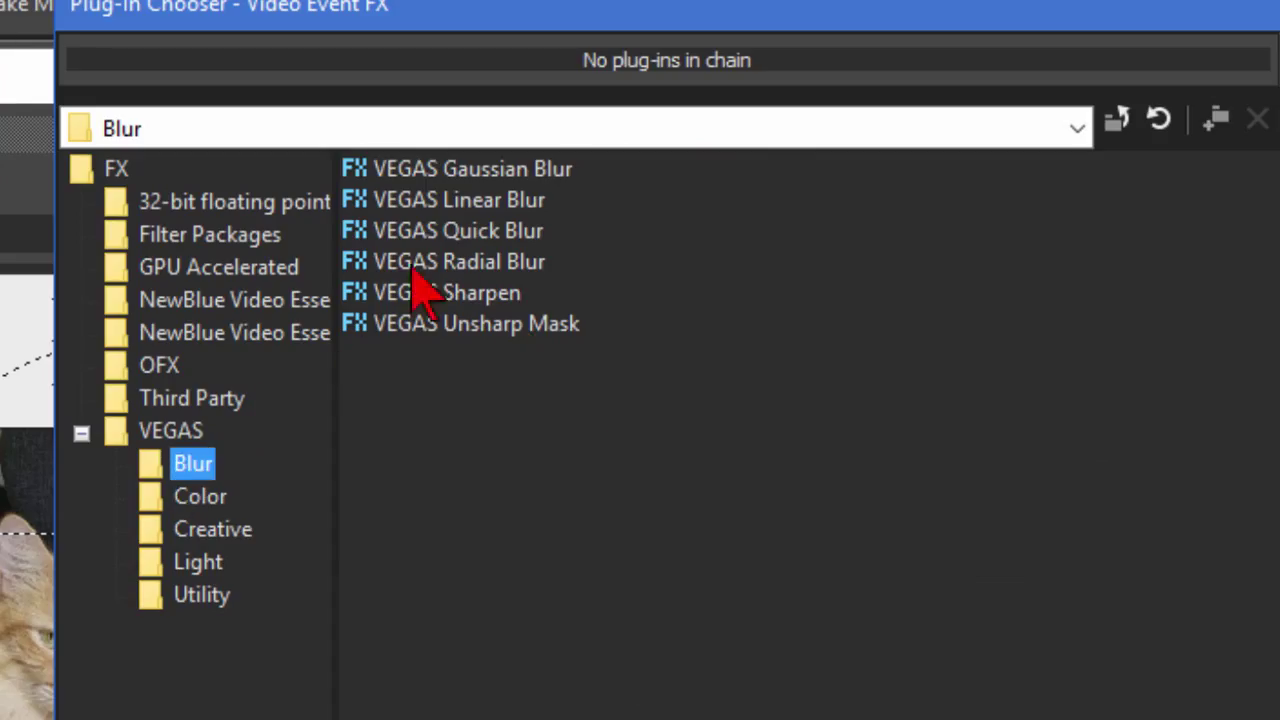
double_click(520, 264)
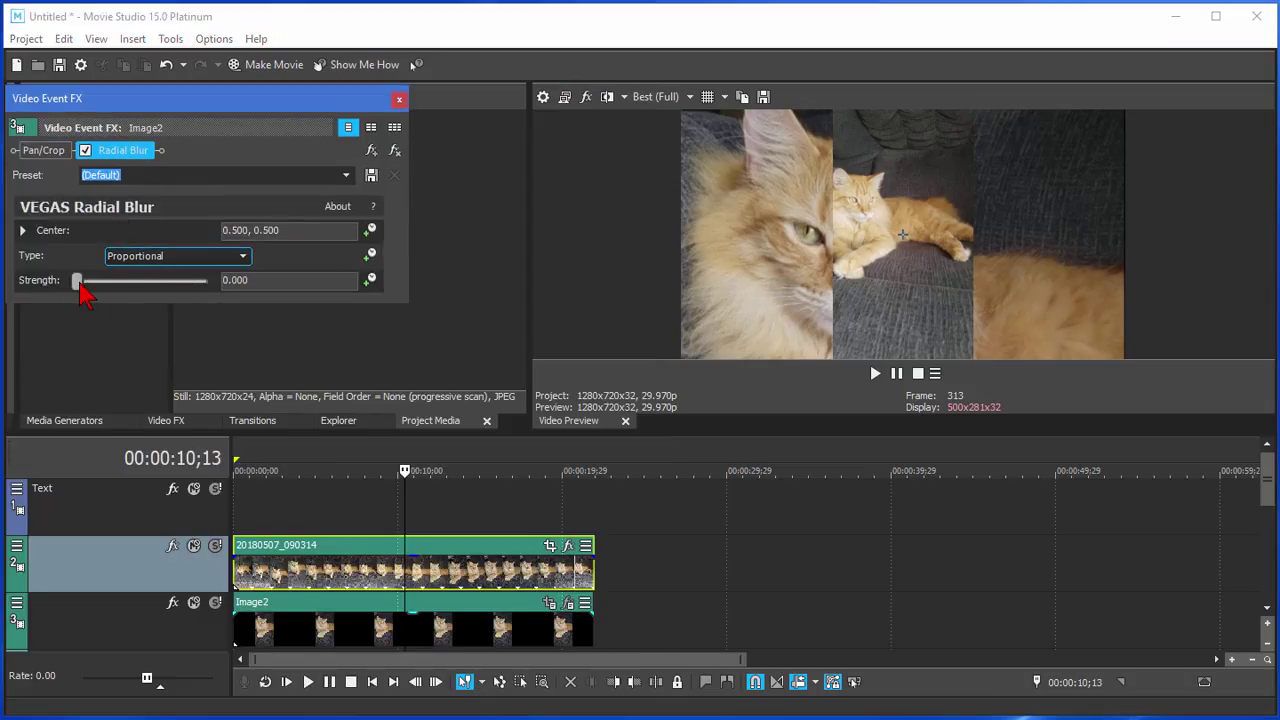
left_click_drag(80, 283, 198, 283)
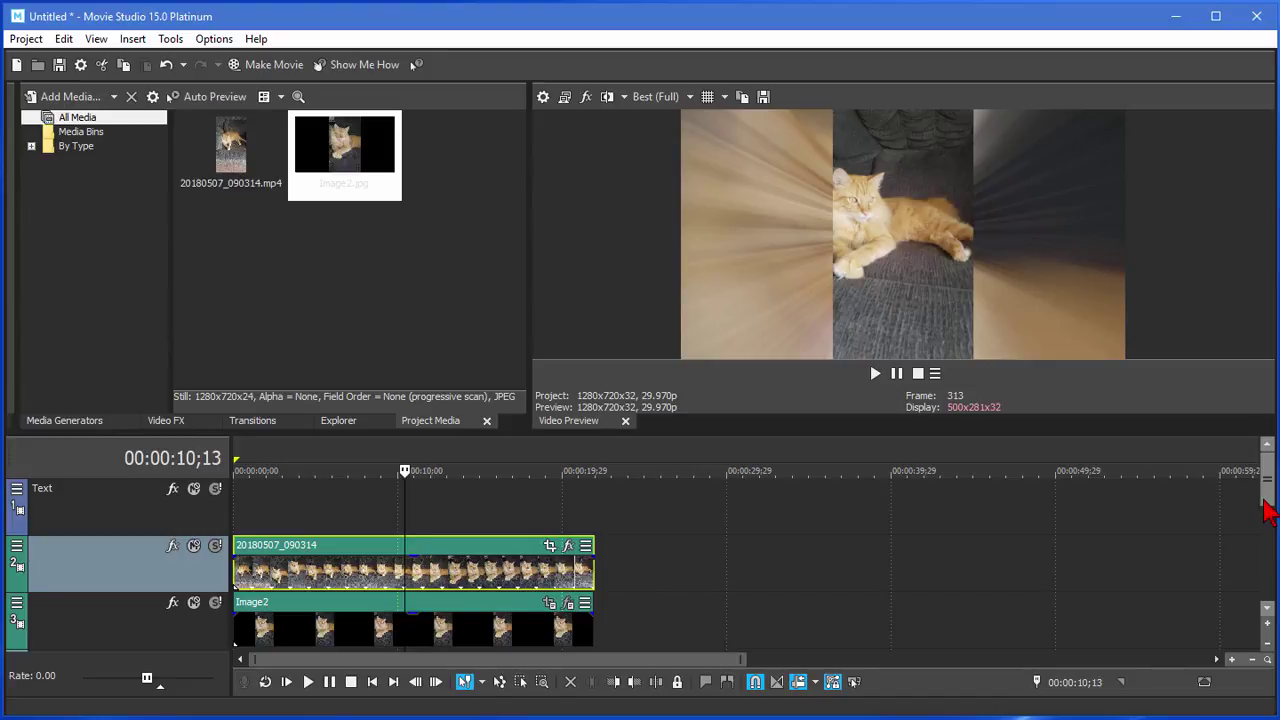
- Remove the Image2 still and insert a VEGAS Solid Color generator on track 3
key("ctrl+z")
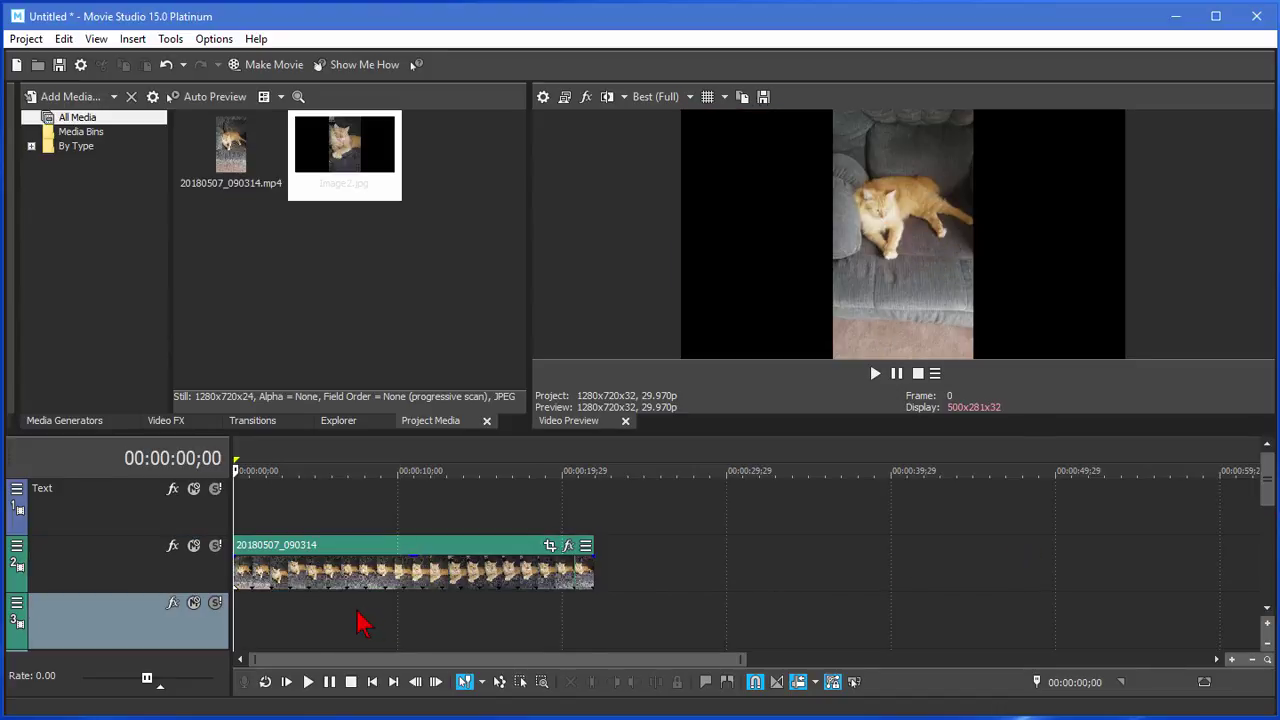
right_click(296, 624)
left_click(340, 718)
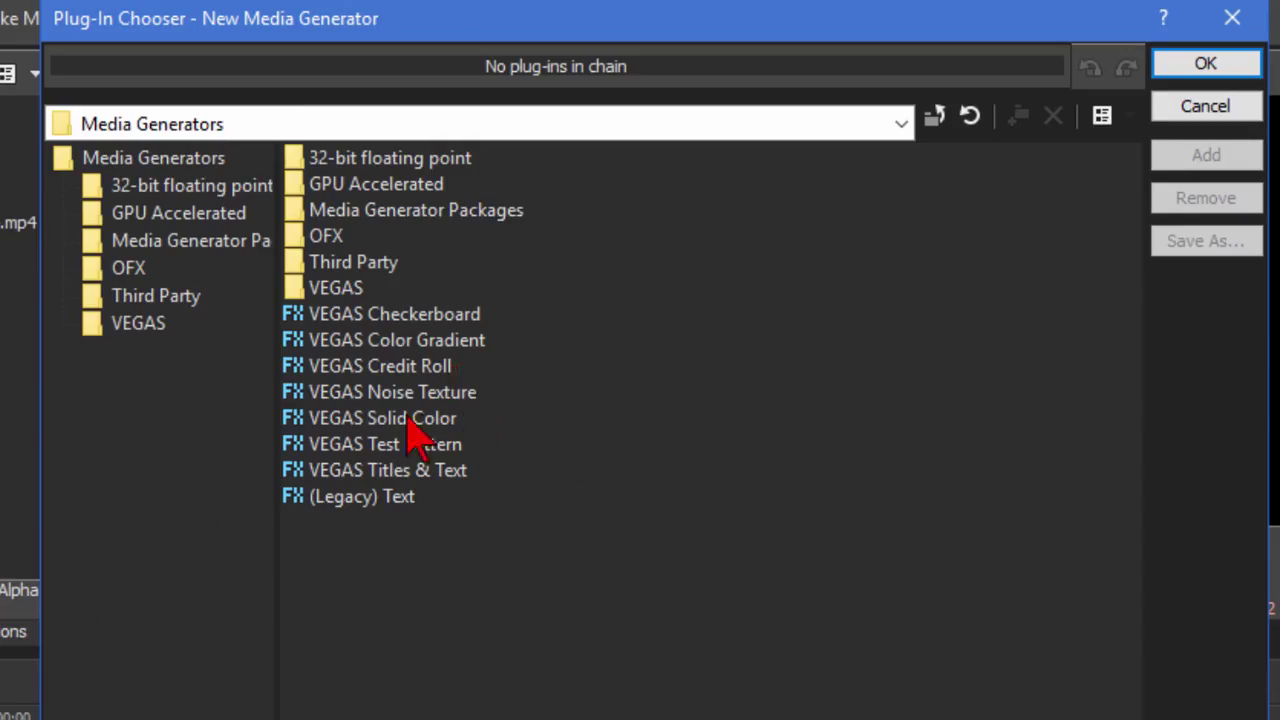
left_click(384, 420)
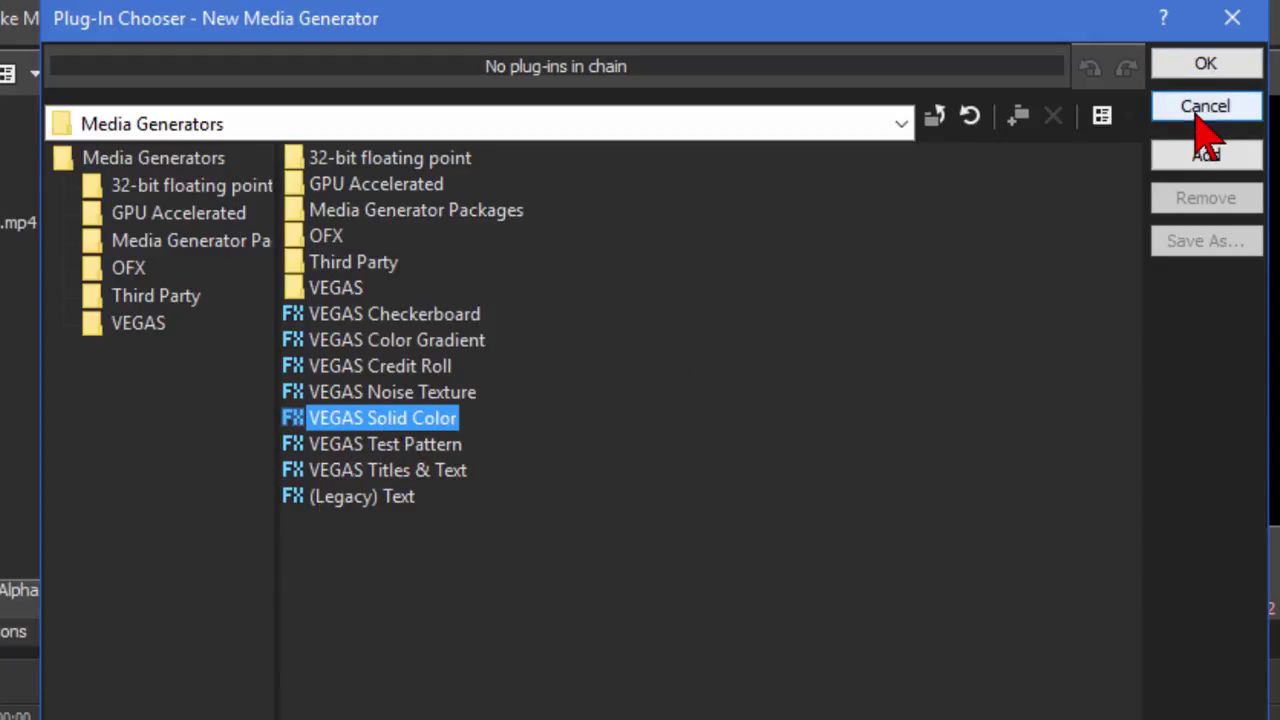
left_click(1205, 68)
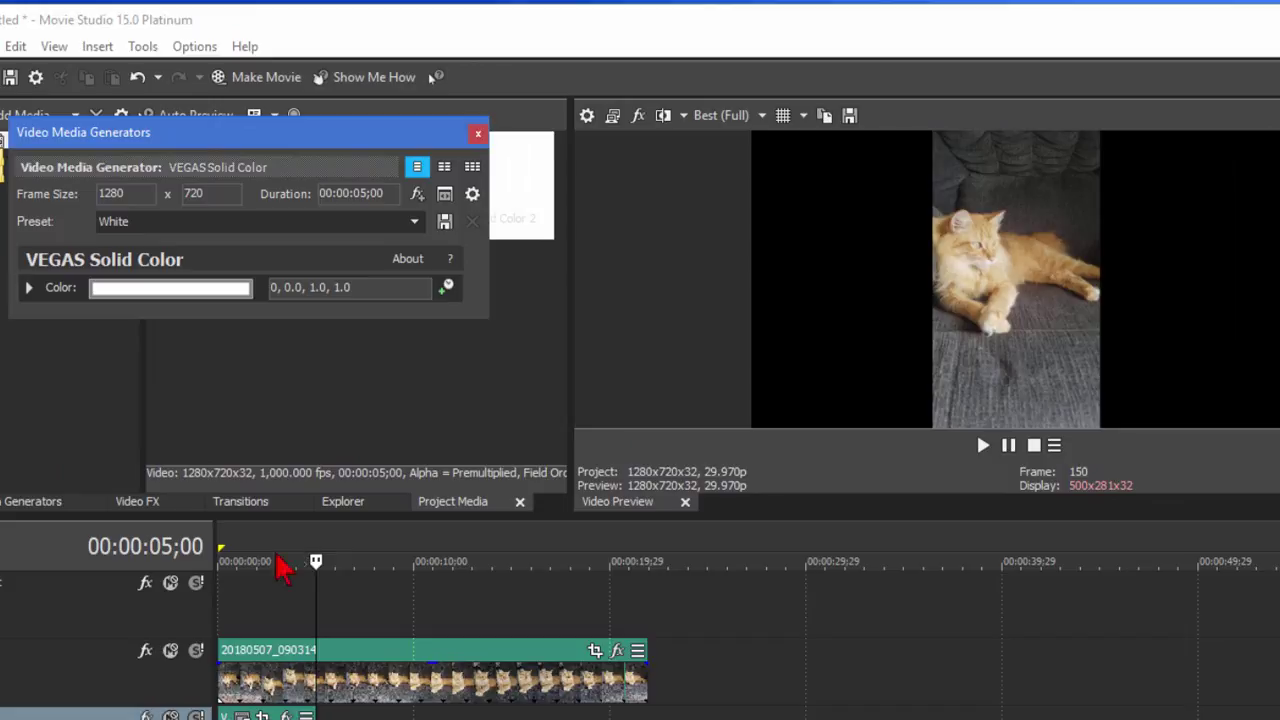
- Set the solid colour generator to blue (242, 0.96, 1.0, 1.0)
left_click(256, 561)
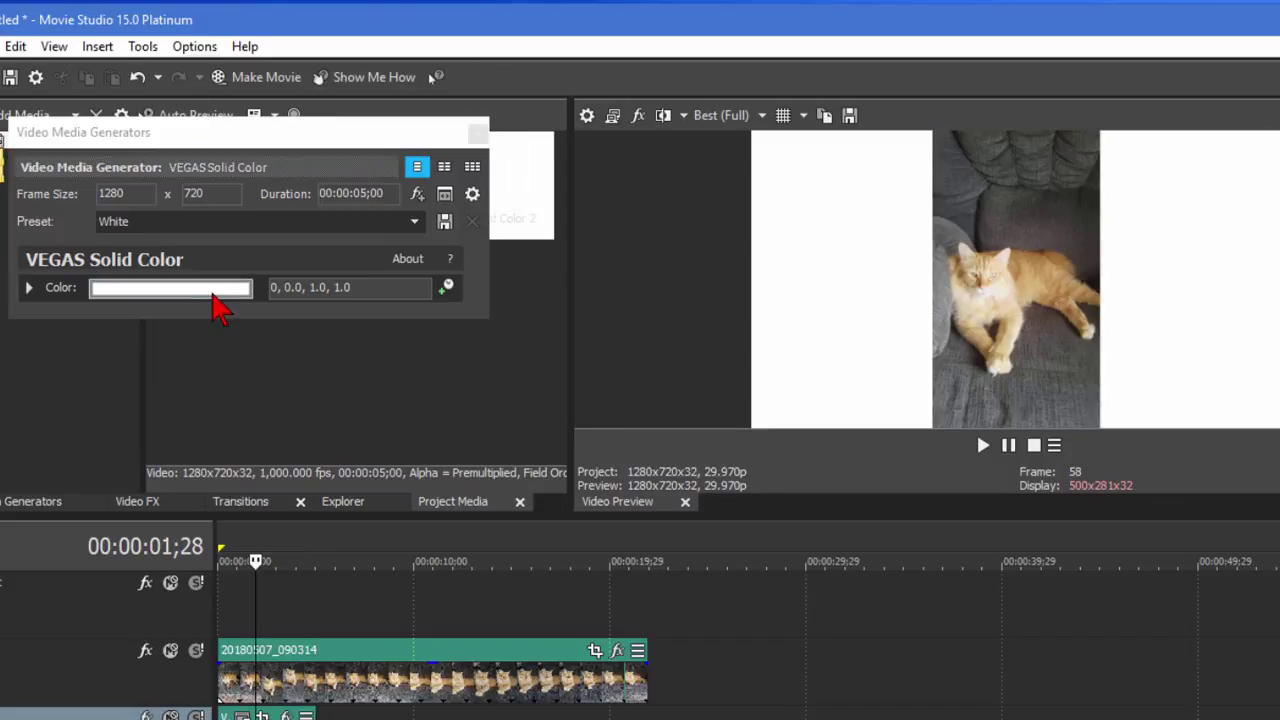
left_click(208, 290)
left_click(165, 362)
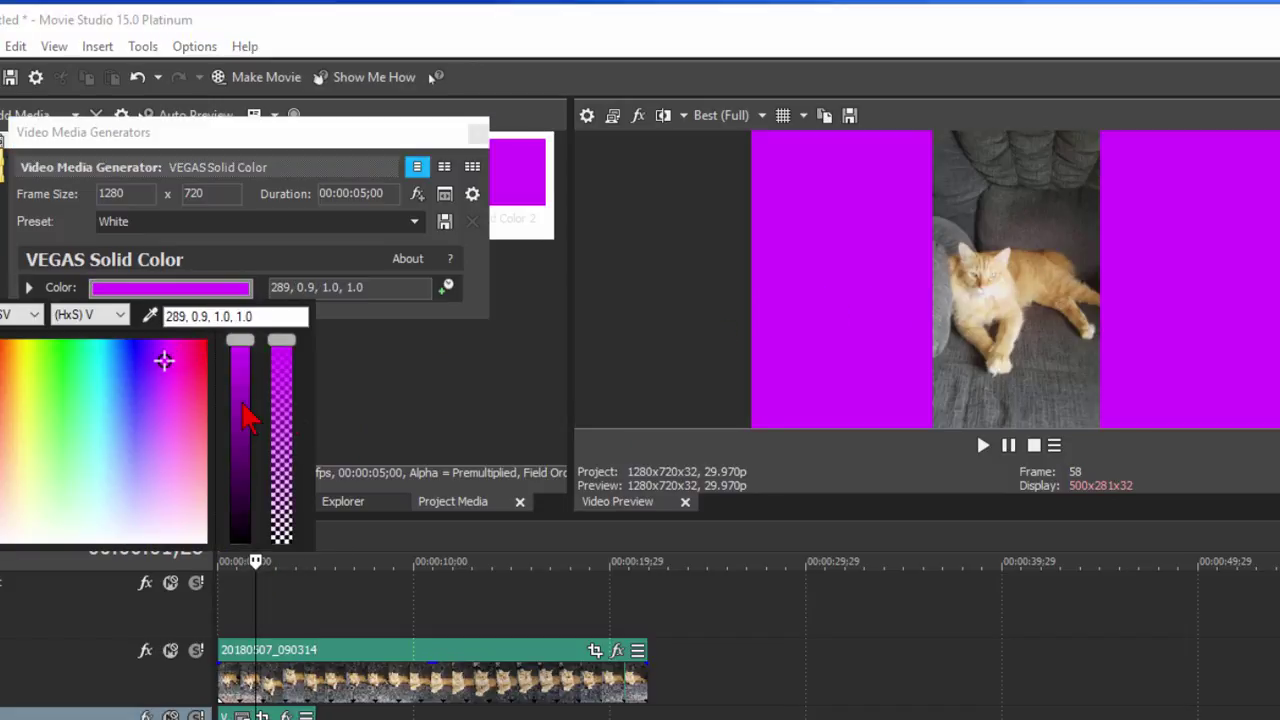
left_click(133, 379)
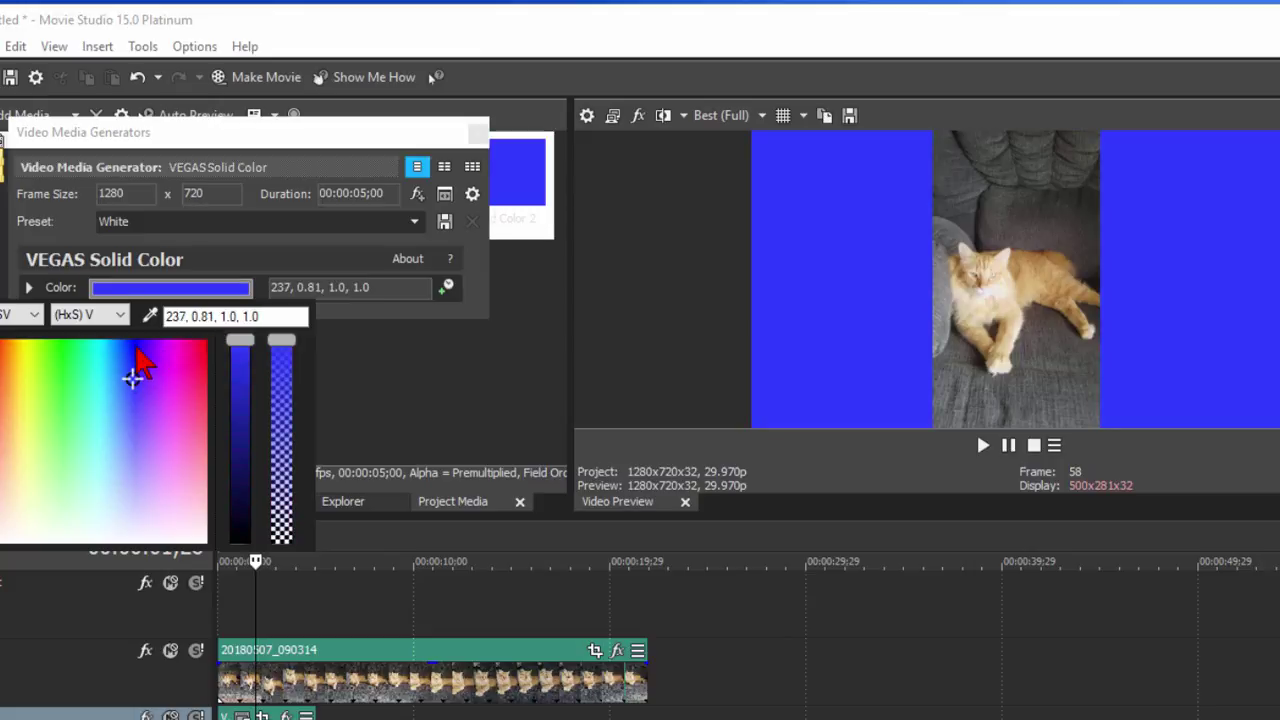
left_click(135, 347)
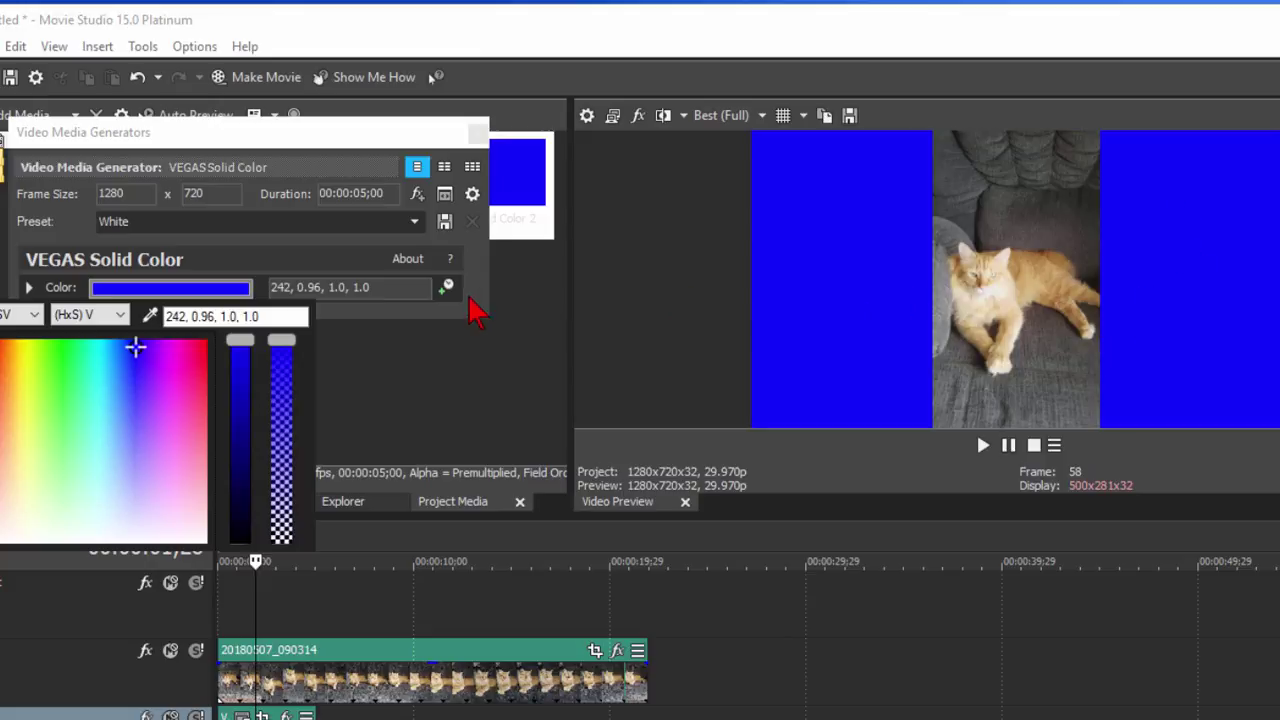
left_click(480, 134)
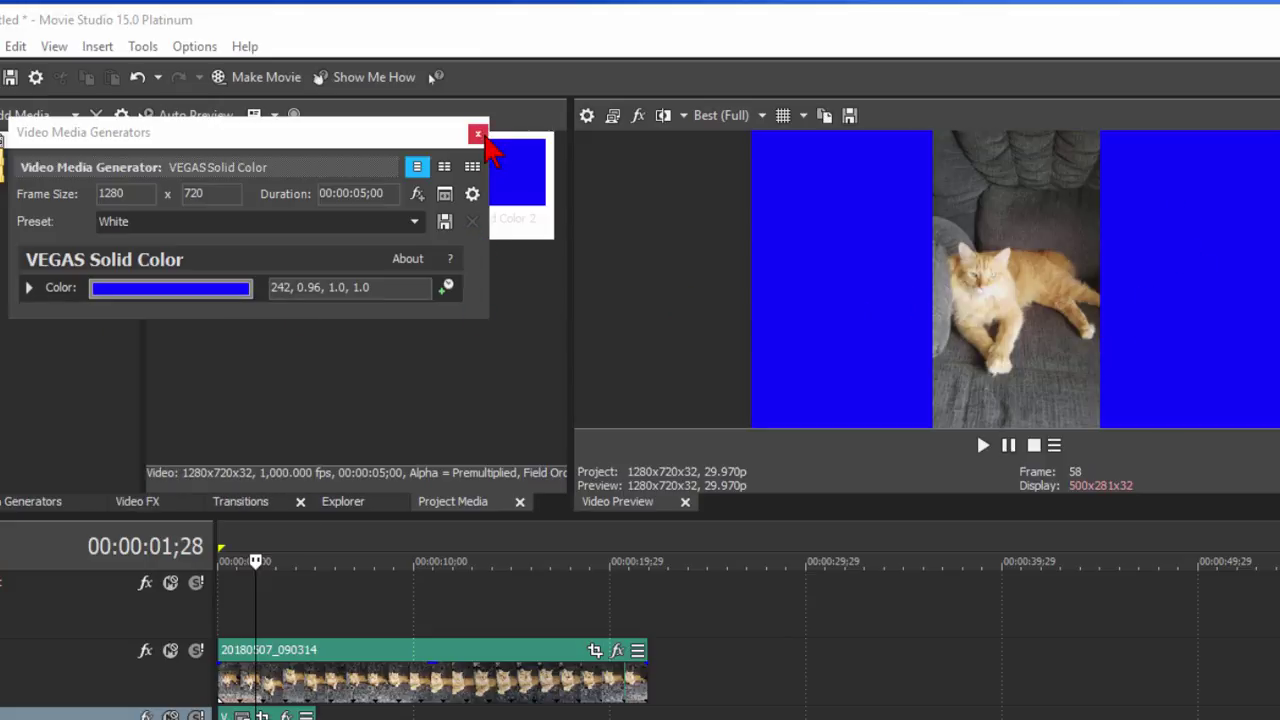
left_click(479, 135)
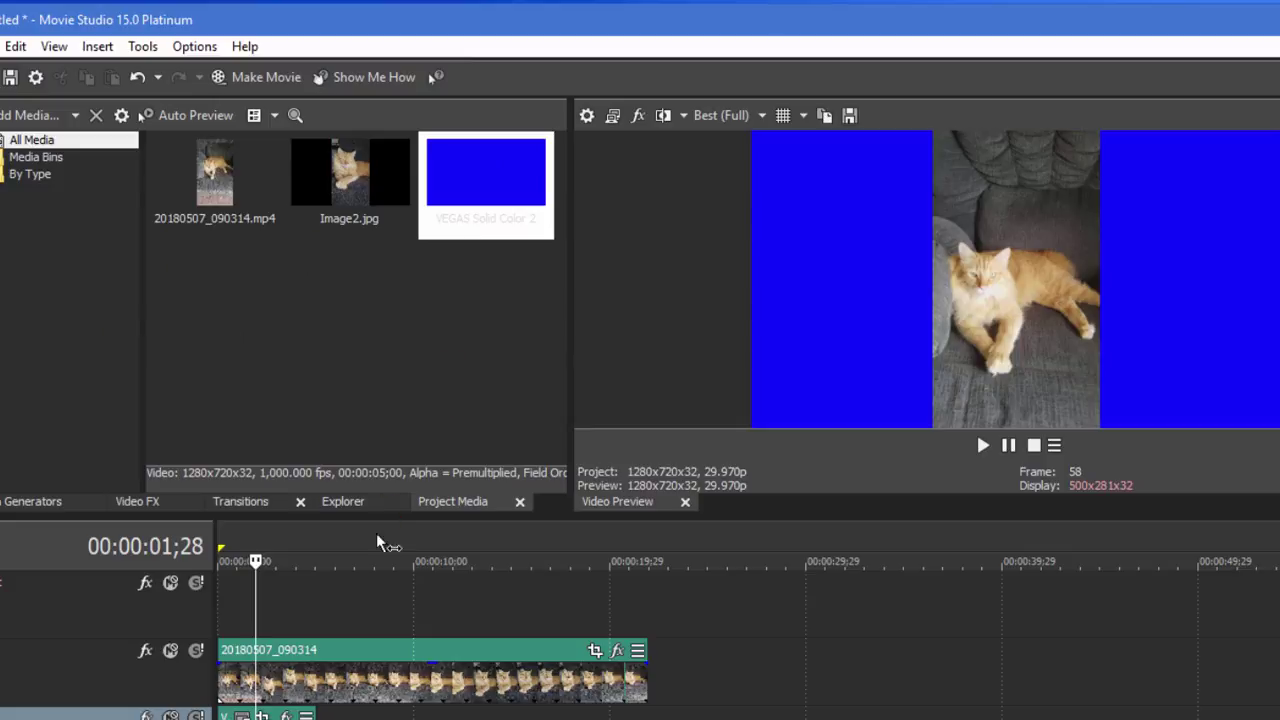